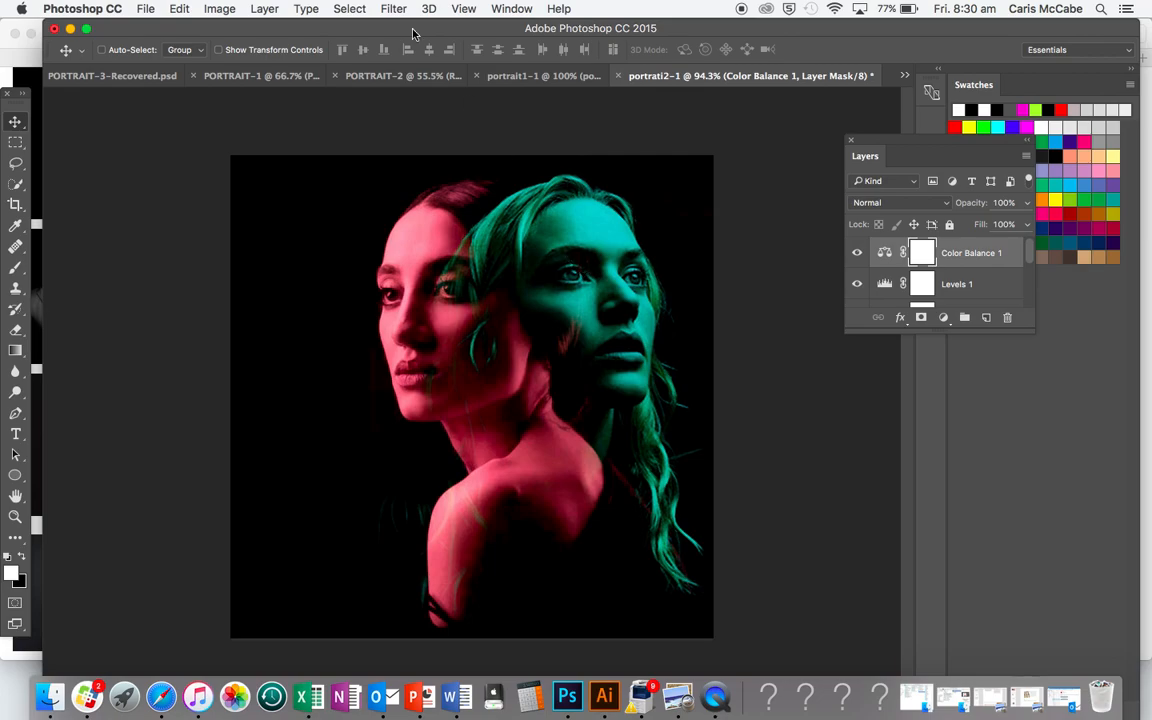
# - Open the portrait1 image from the Desktop as a smart object, declining to create a new library
pyautogui.click(147, 8)
pyautogui.click(195, 72)
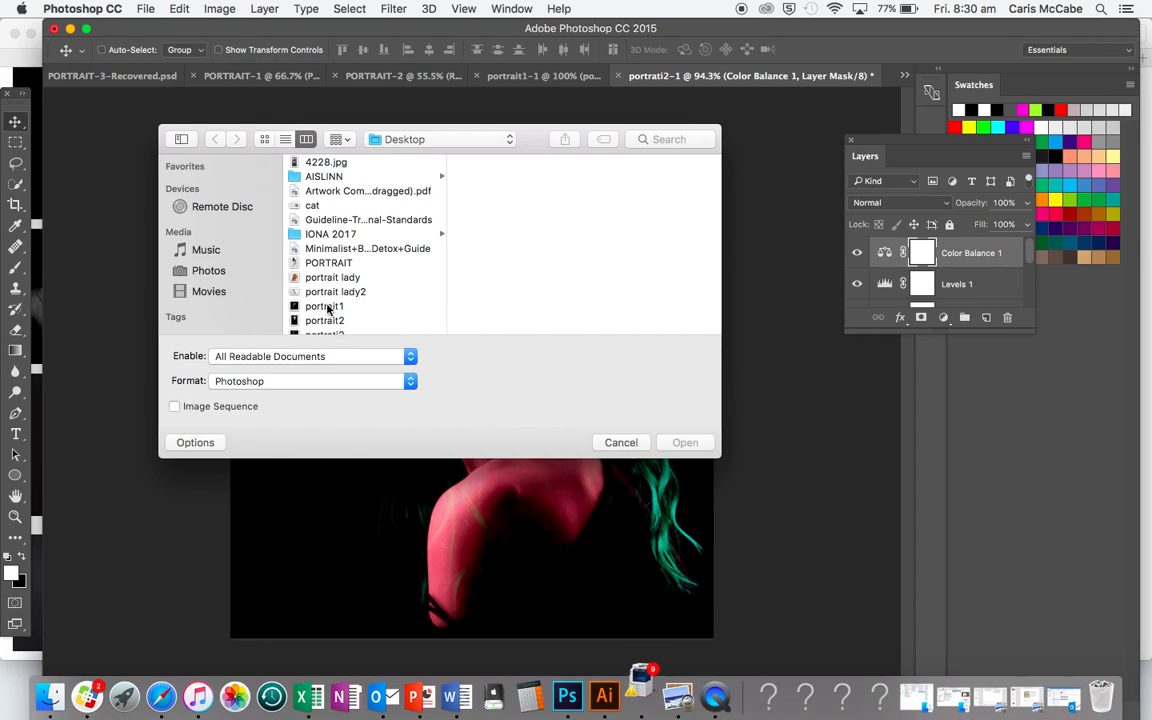
pyautogui.click(328, 306)
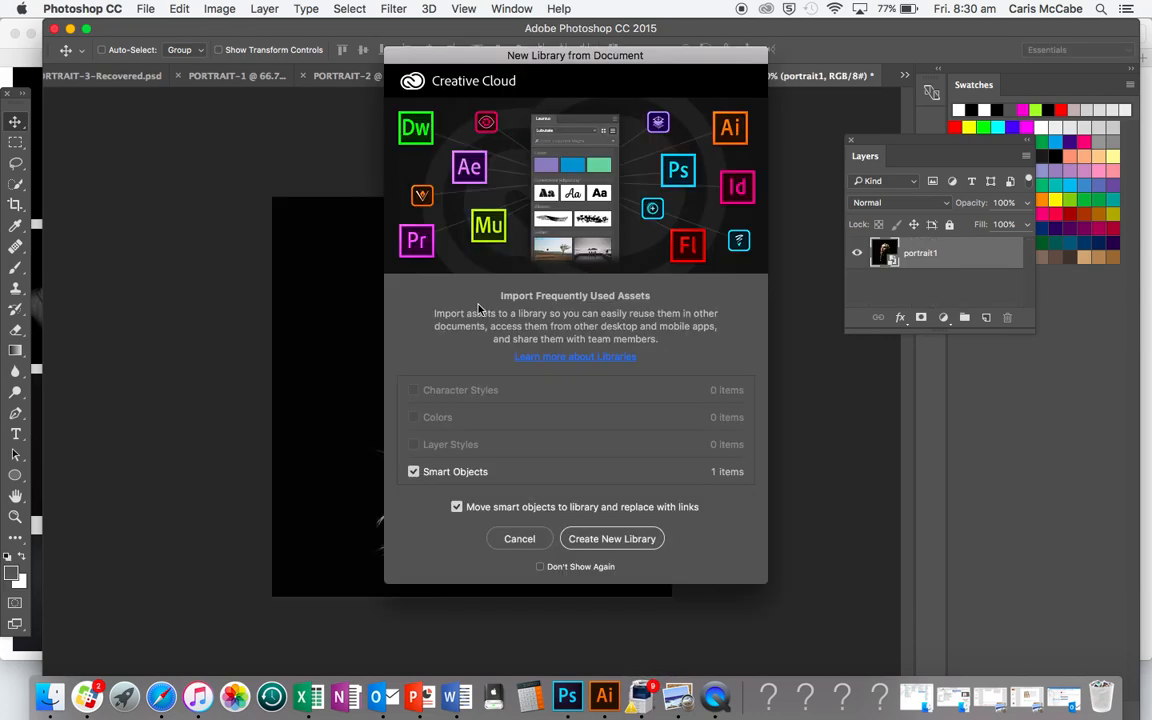
pyautogui.click(522, 540)
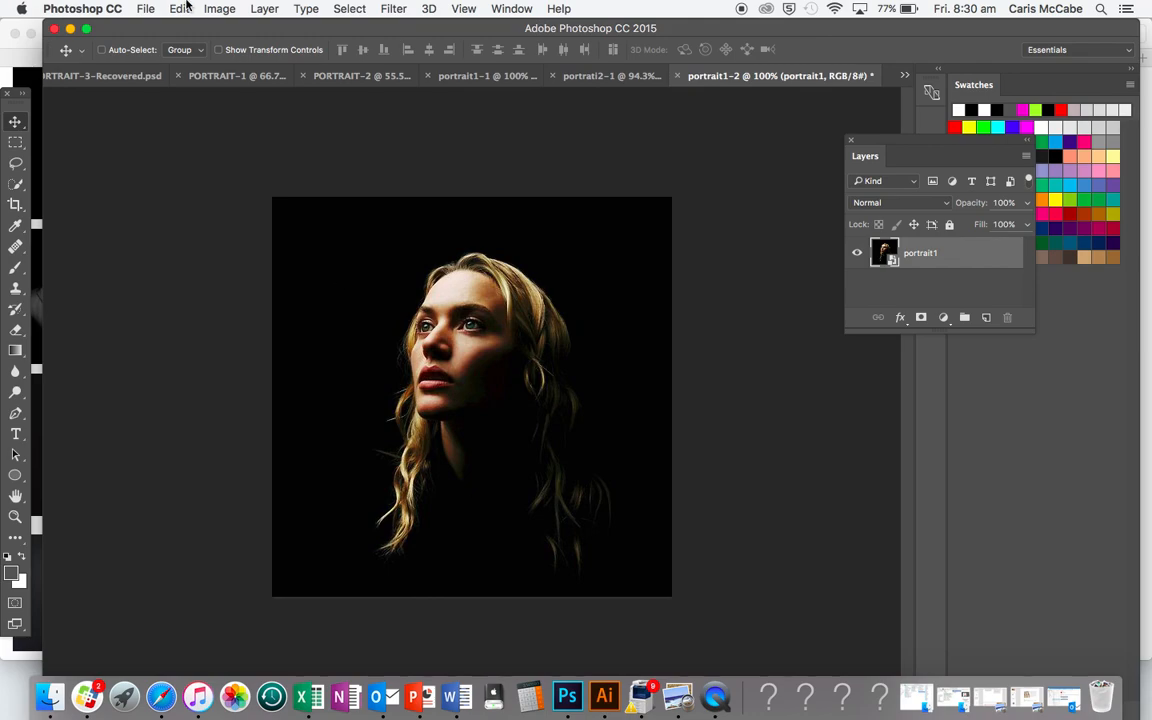
# - Open the portrati2 image from the Desktop as a smart object, declining to create a new library
pyautogui.click(145, 9)
pyautogui.click(152, 74)
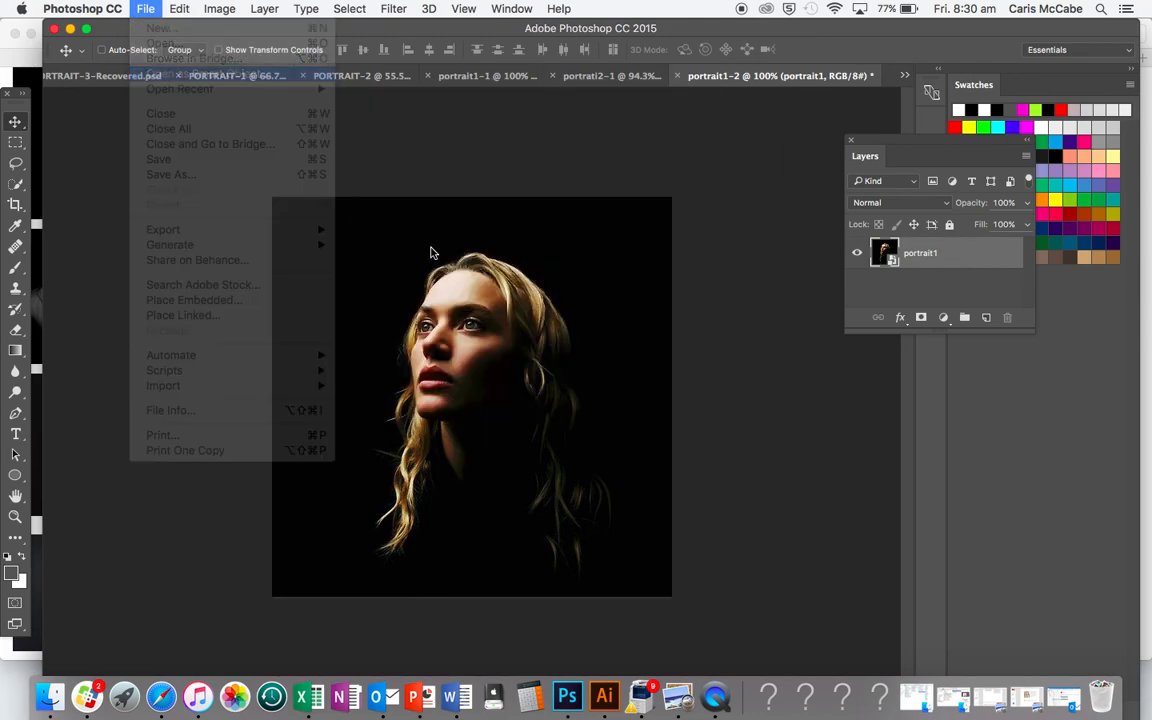
pyautogui.scroll(-2, 373, 309)
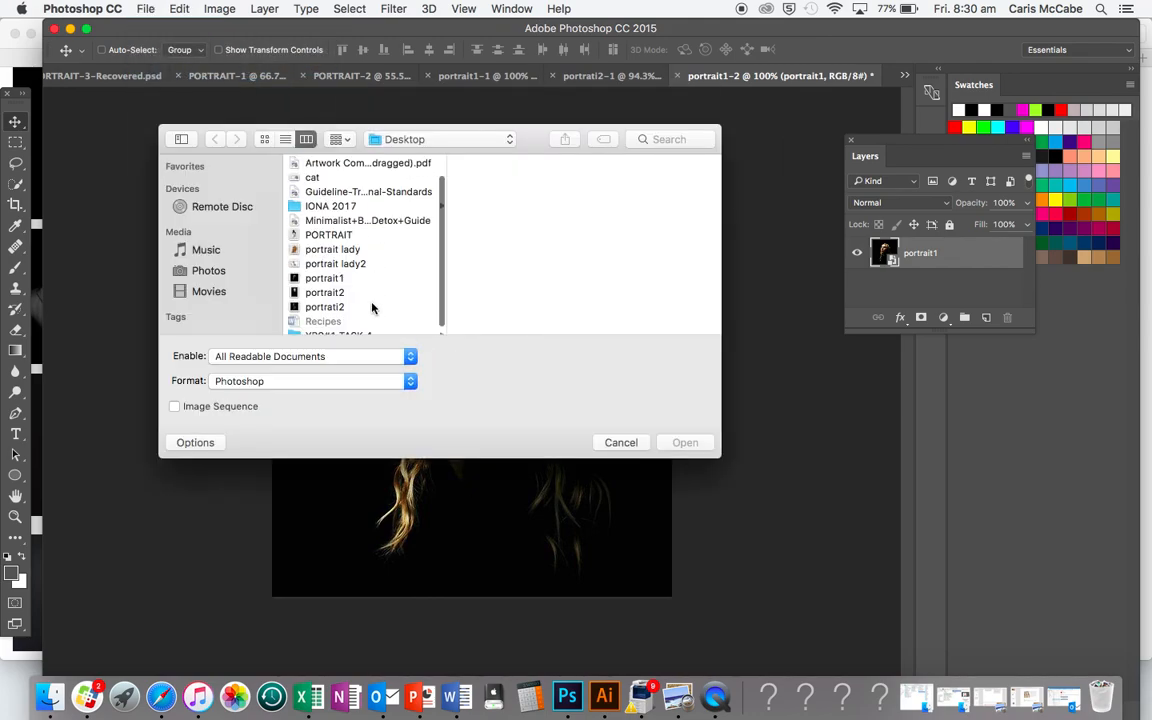
pyautogui.click(335, 307)
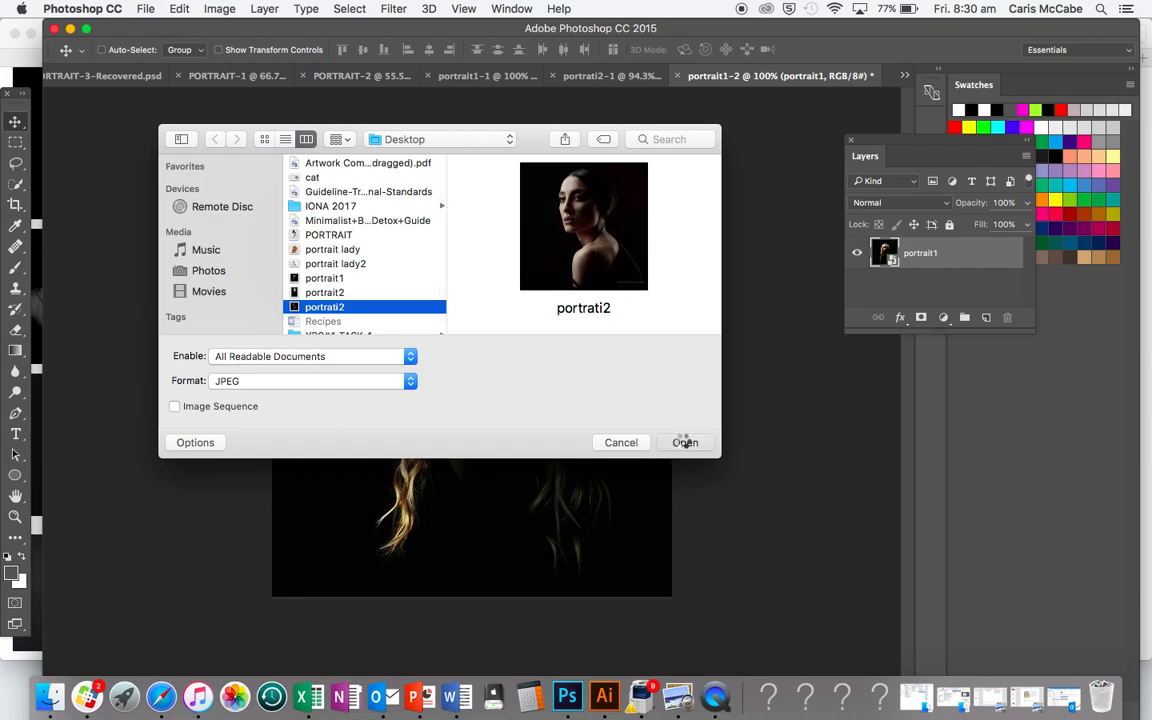
pyautogui.click(684, 442)
pyautogui.click(517, 539)
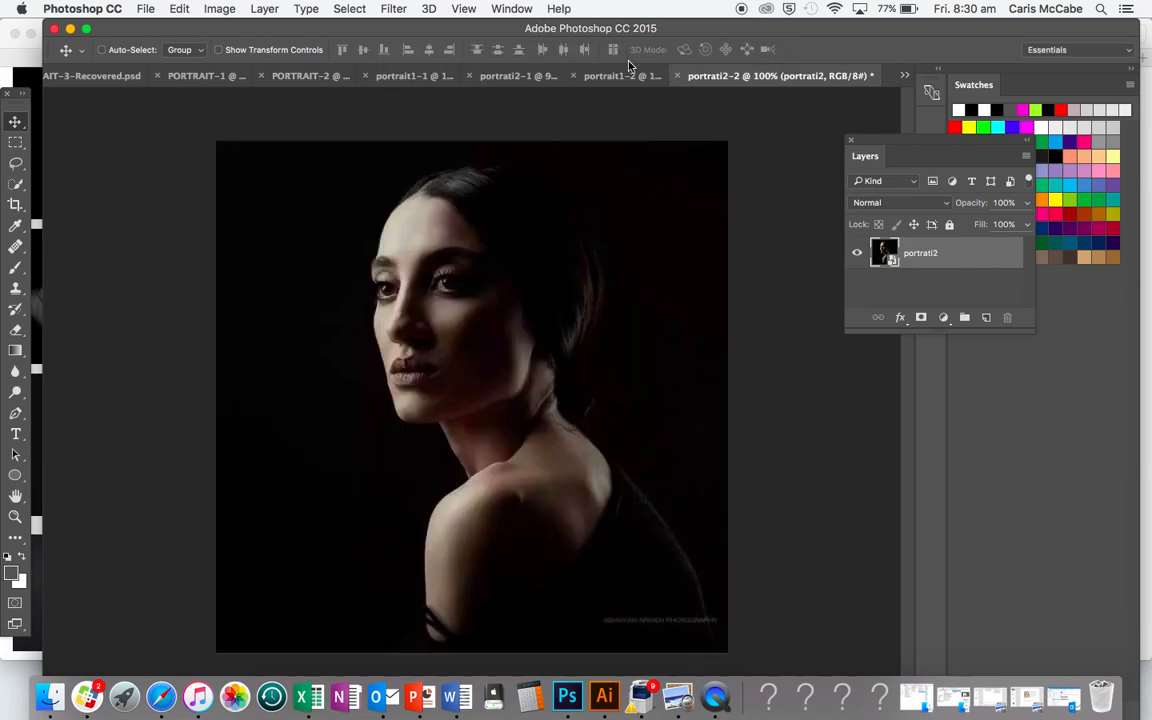
# - Duplicate the portrait1 layer from its own document into the portrati2-2 document
pyautogui.click(262, 8)
pyautogui.click(267, 57)
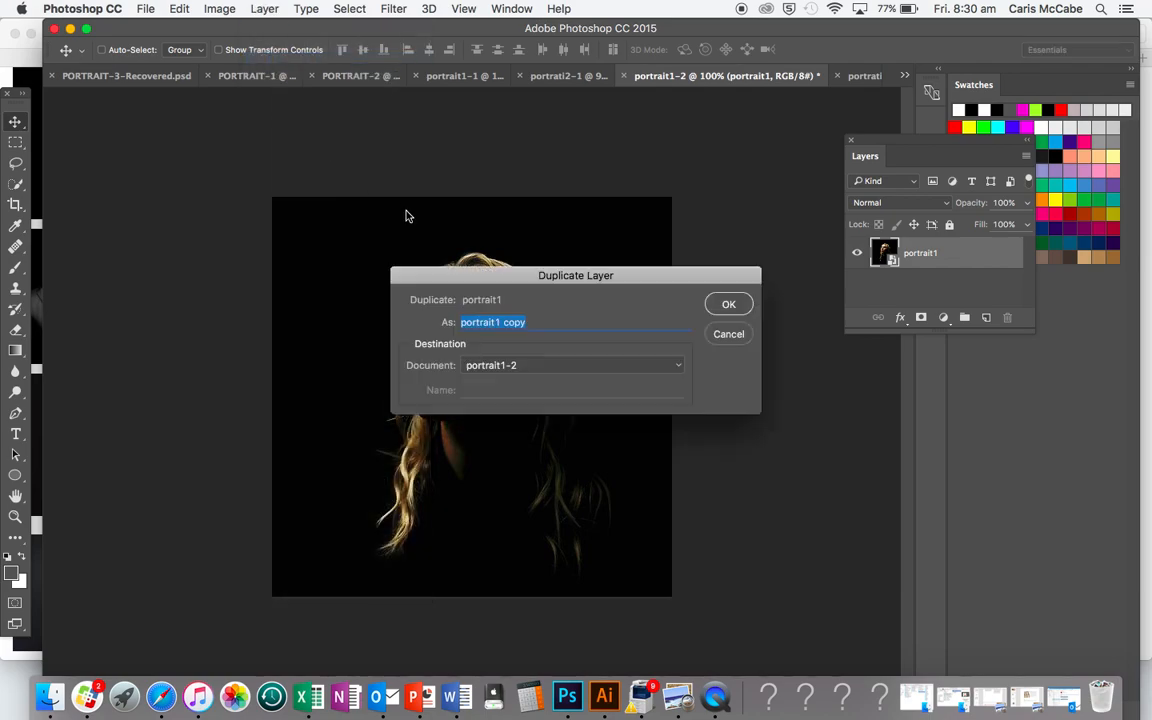
pyautogui.click(499, 366)
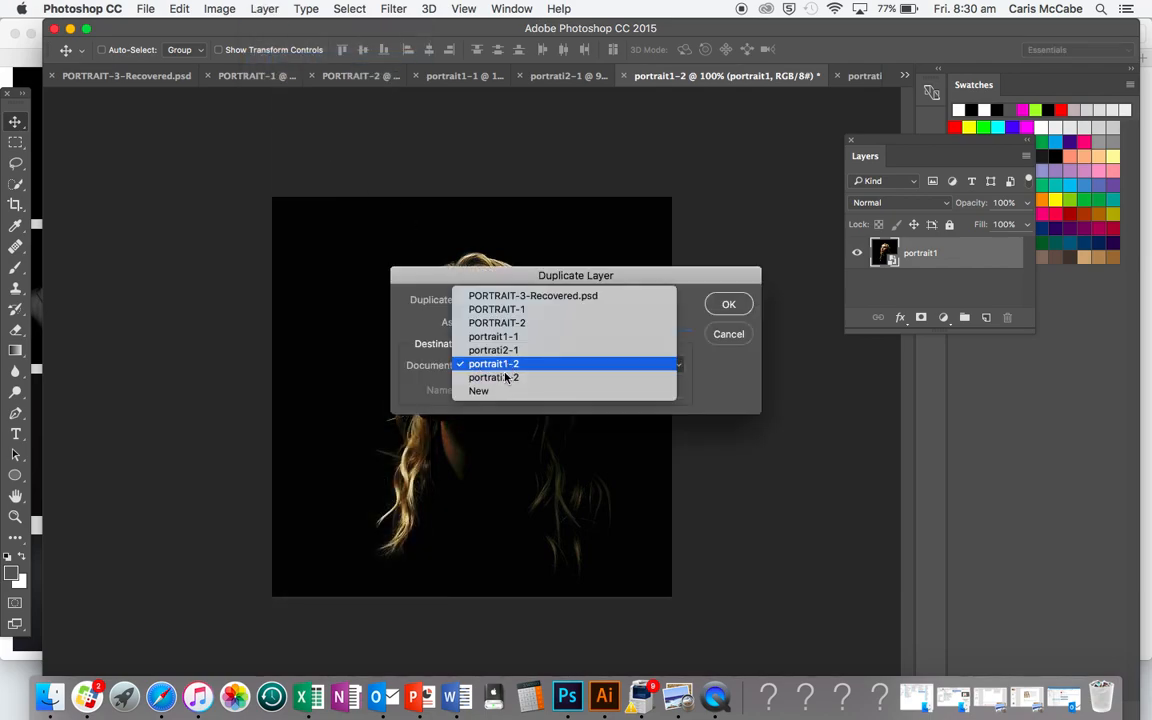
pyautogui.click(545, 376)
pyautogui.click(729, 304)
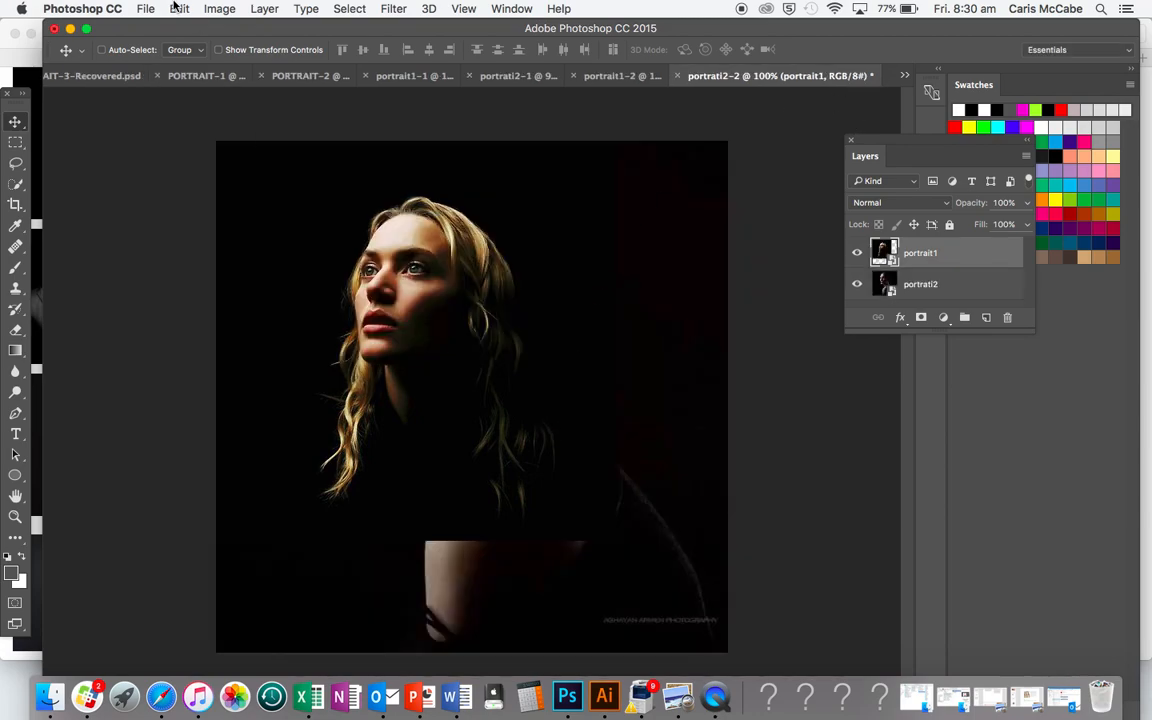
# - Scale the portrait1 layer up proportionally to about 139% and place the blonde woman over the right part of the canvas
pyautogui.moveTo(430, 295); pyautogui.dragTo(517, 301)
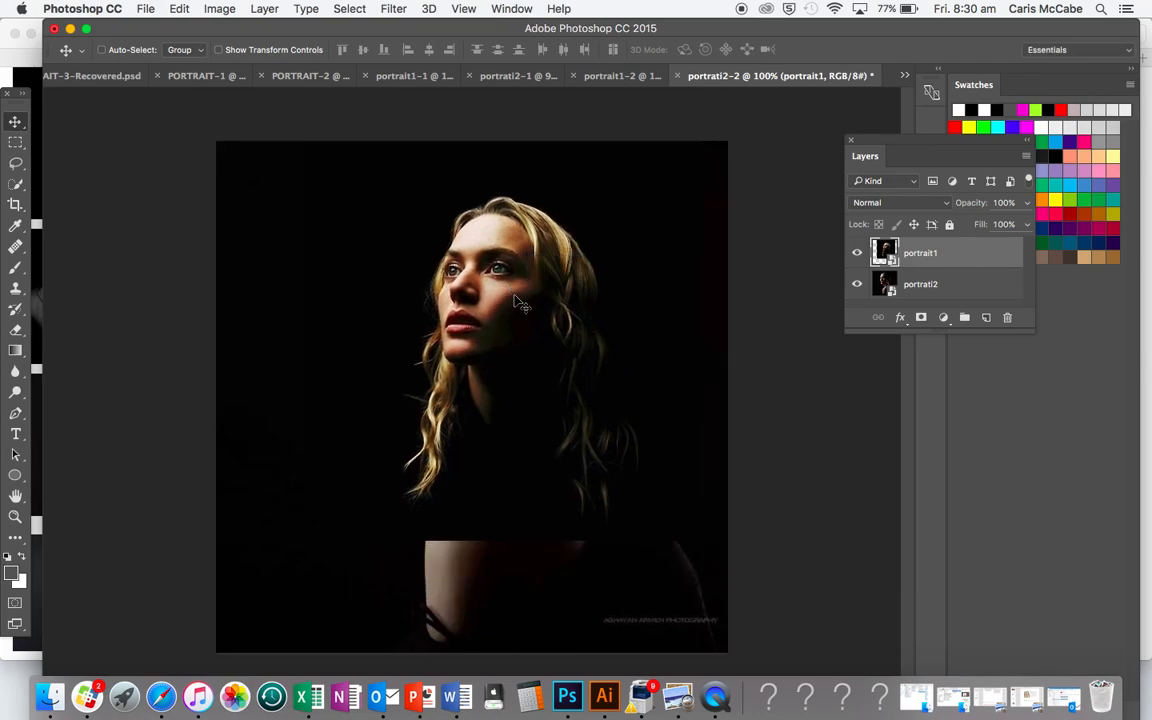
pyautogui.hotkey('ctrl', 't')
pyautogui.moveTo(696, 535); pyautogui.dragTo(811, 653)
pyautogui.moveTo(297, 139); pyautogui.dragTo(258, 101)
pyautogui.moveTo(519, 314); pyautogui.dragTo(577, 329)
# - Lower the portrait1 layer's opacity to 47%, reposition it at about X 436 px, Y 275 px beside the other face and apply the transform
pyautogui.click(1026, 203)
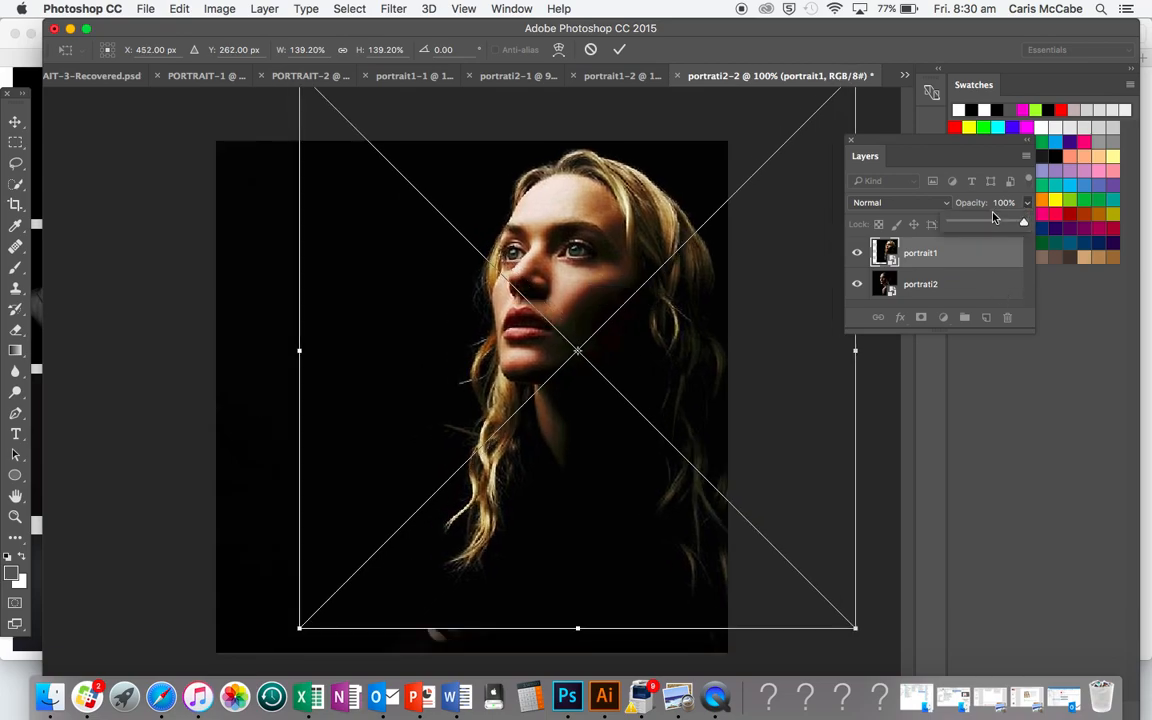
pyautogui.moveTo(1024, 221); pyautogui.dragTo(986, 224)
pyautogui.click(625, 337)
pyautogui.moveTo(625, 337)
pyautogui.mouseDown()
pyautogui.moveTo(609, 336)
pyautogui.moveTo(617, 312)
pyautogui.moveTo(626, 338)
pyautogui.mouseUp()
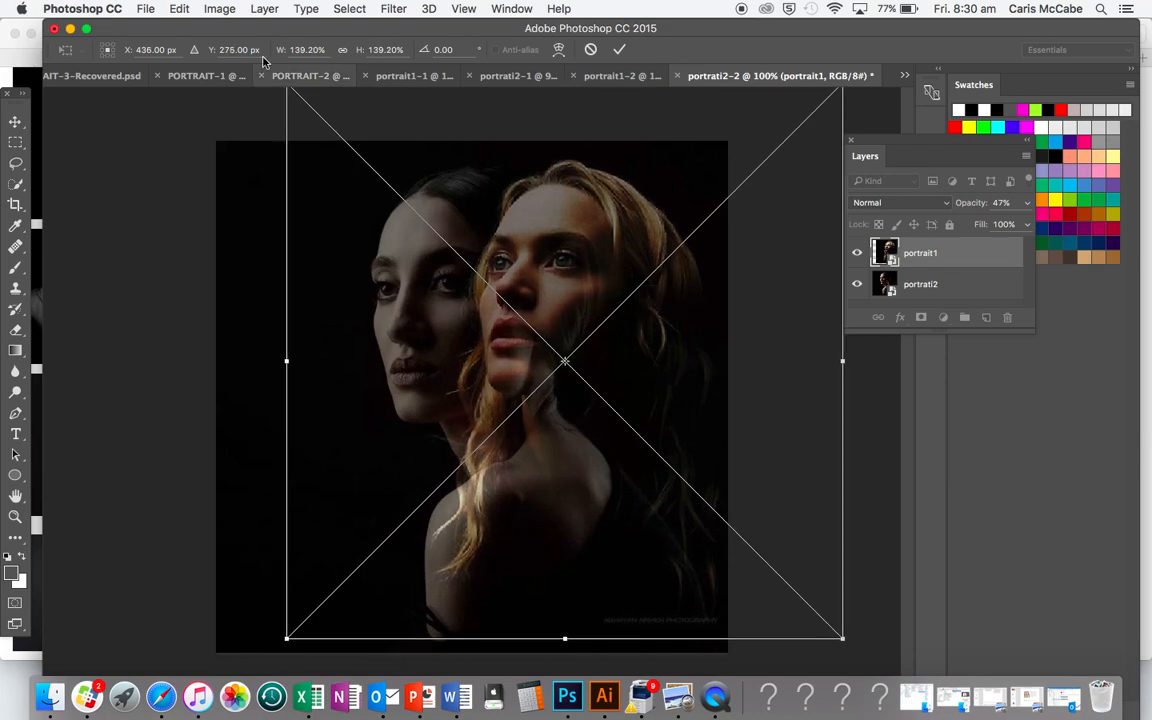
pyautogui.press('Return')
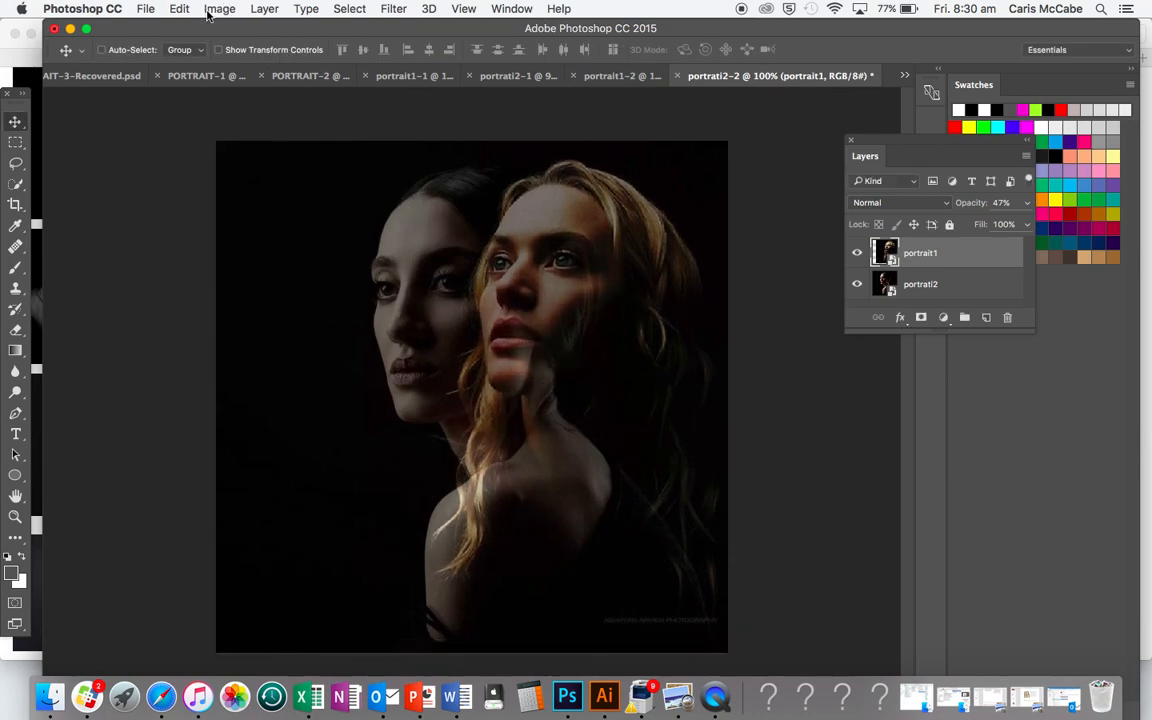
# - Flip the portrait1 layer horizontally so the blonde woman faces right
pyautogui.click(180, 8)
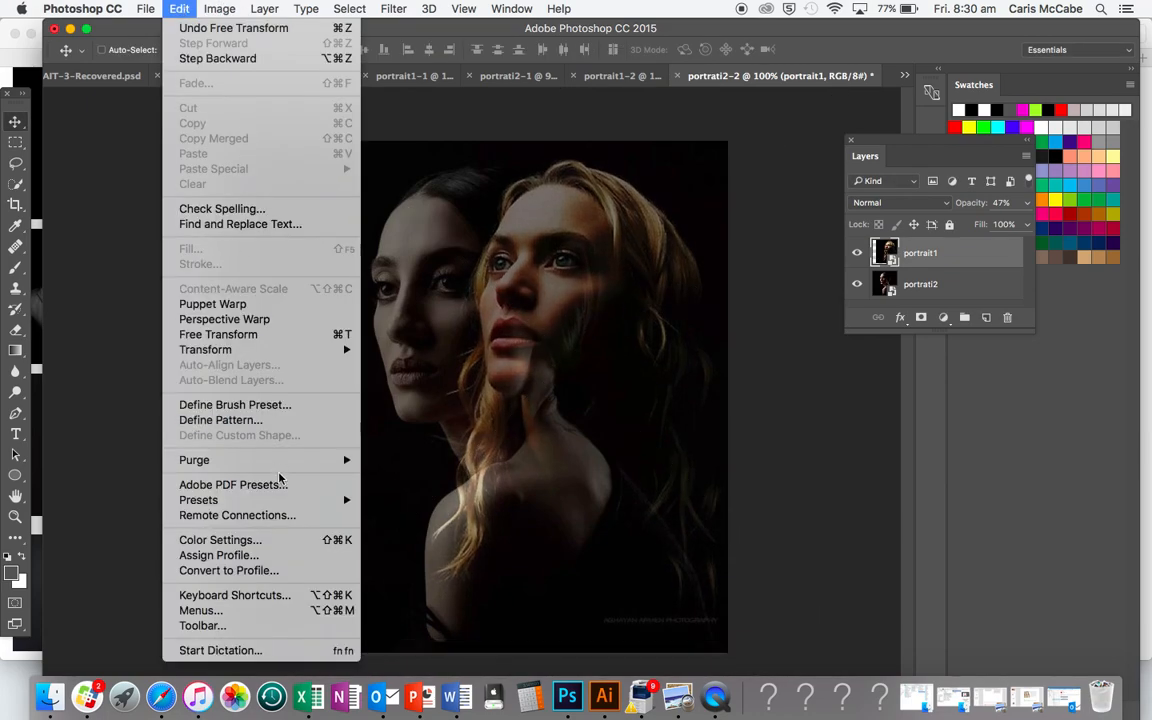
pyautogui.moveTo(262, 353)
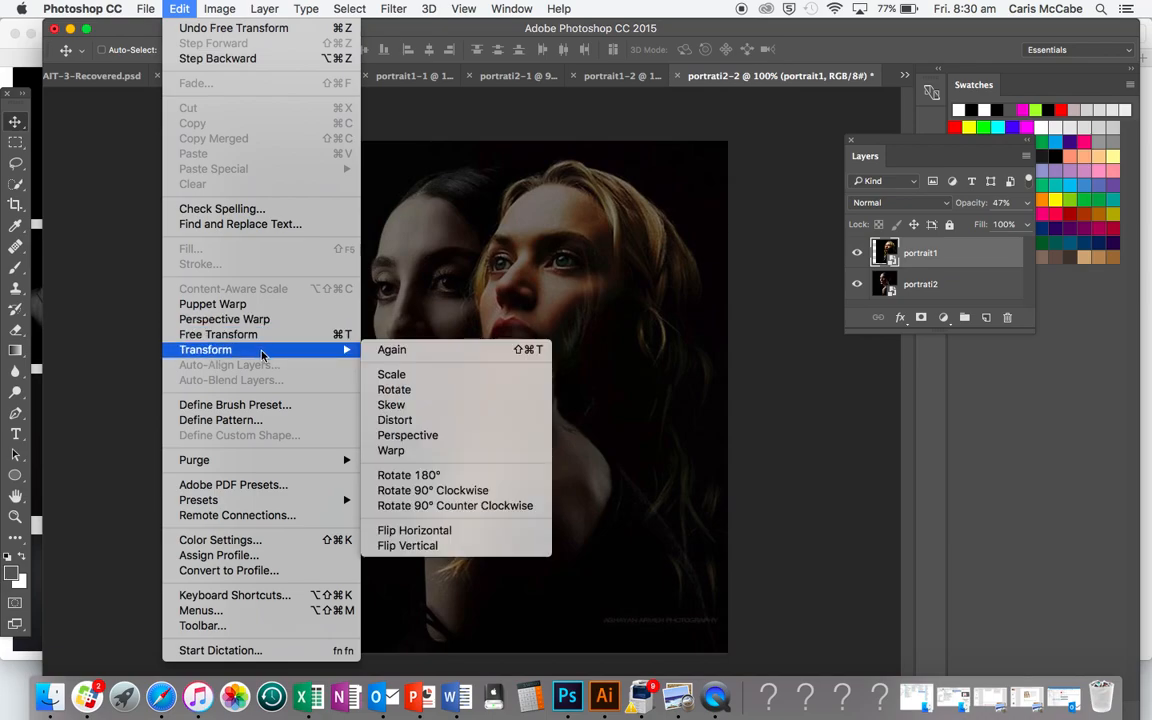
pyautogui.click(448, 532)
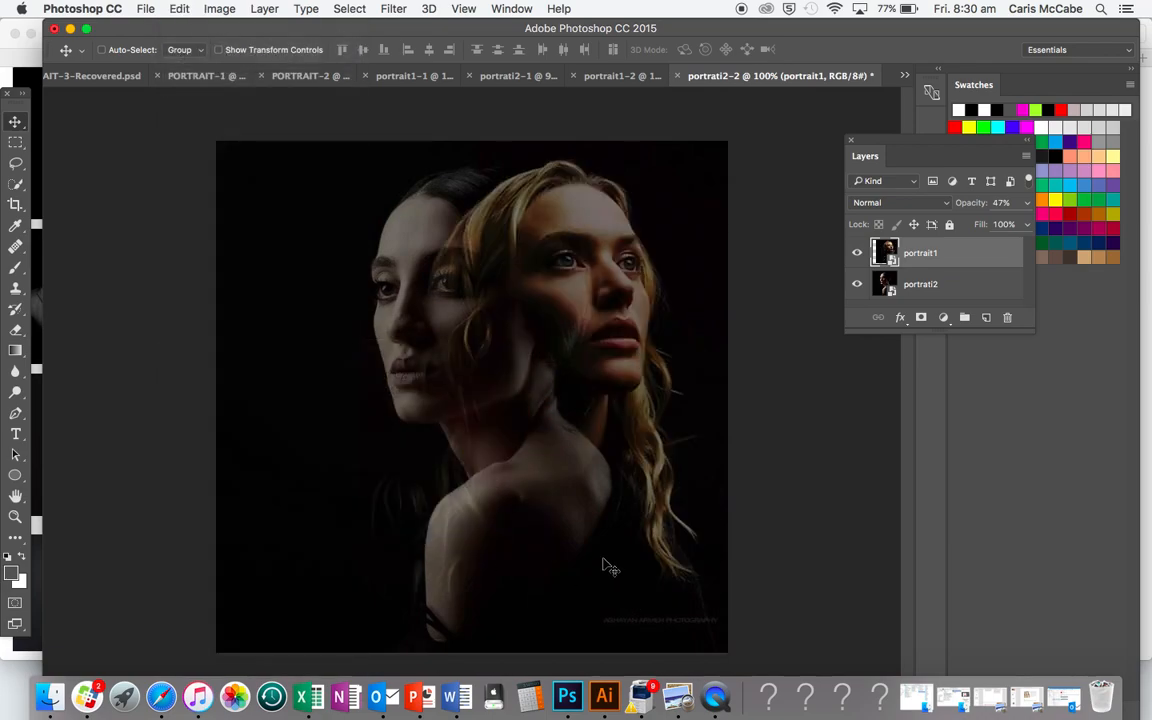
# - Shift the flipped portrait1 layer slightly to the right and set its opacity to 100%
pyautogui.moveTo(615, 347); pyautogui.dragTo(625, 349)
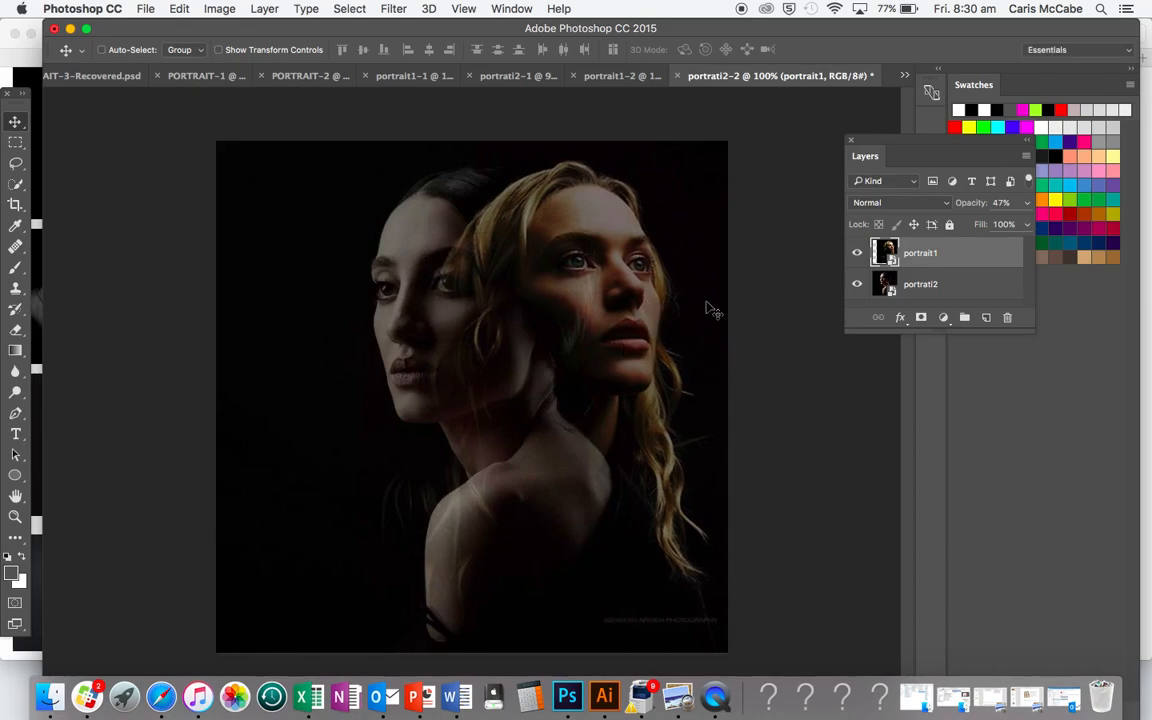
pyautogui.click(1027, 202)
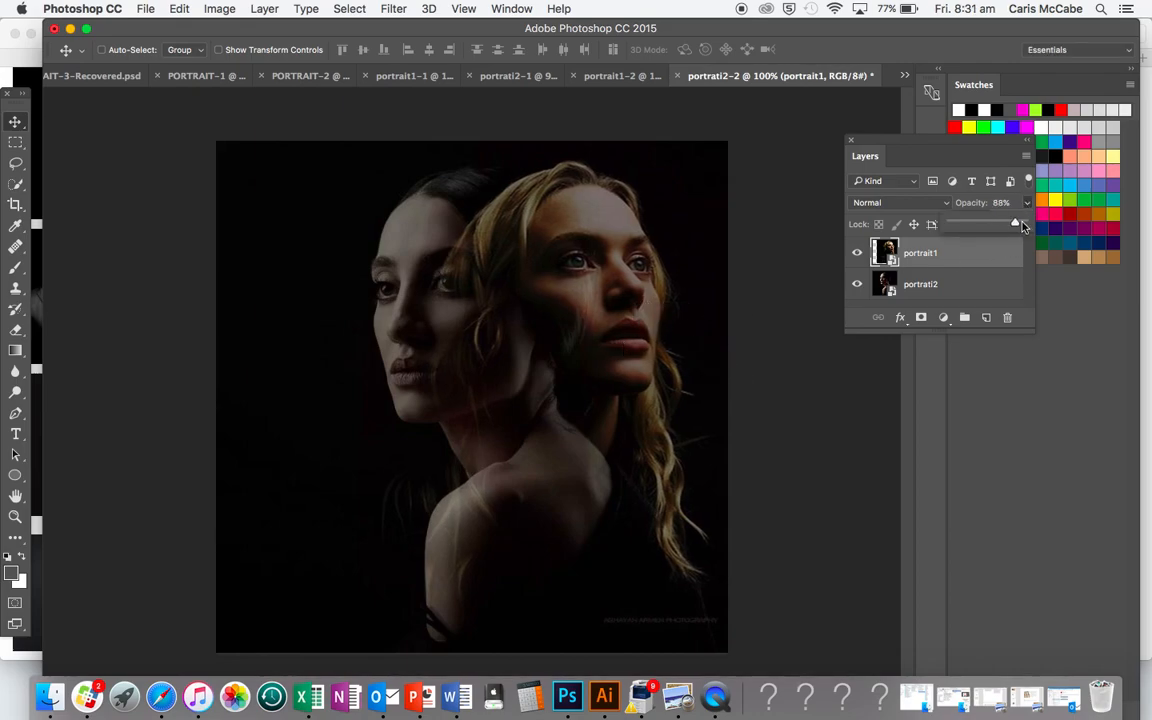
pyautogui.moveTo(1018, 226); pyautogui.dragTo(1053, 227)
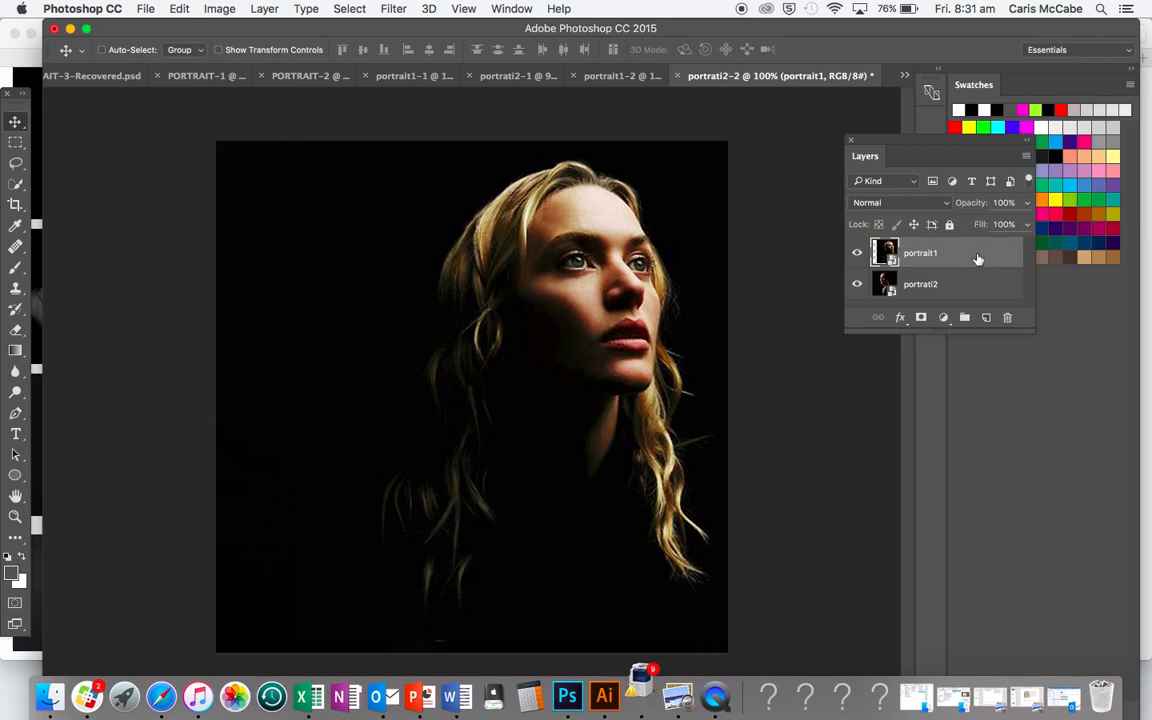
# - Try the colour channels in the portrait1 layer's blending options, and apply the version with only the red channel excluded
pyautogui.doubleClick(978, 259)
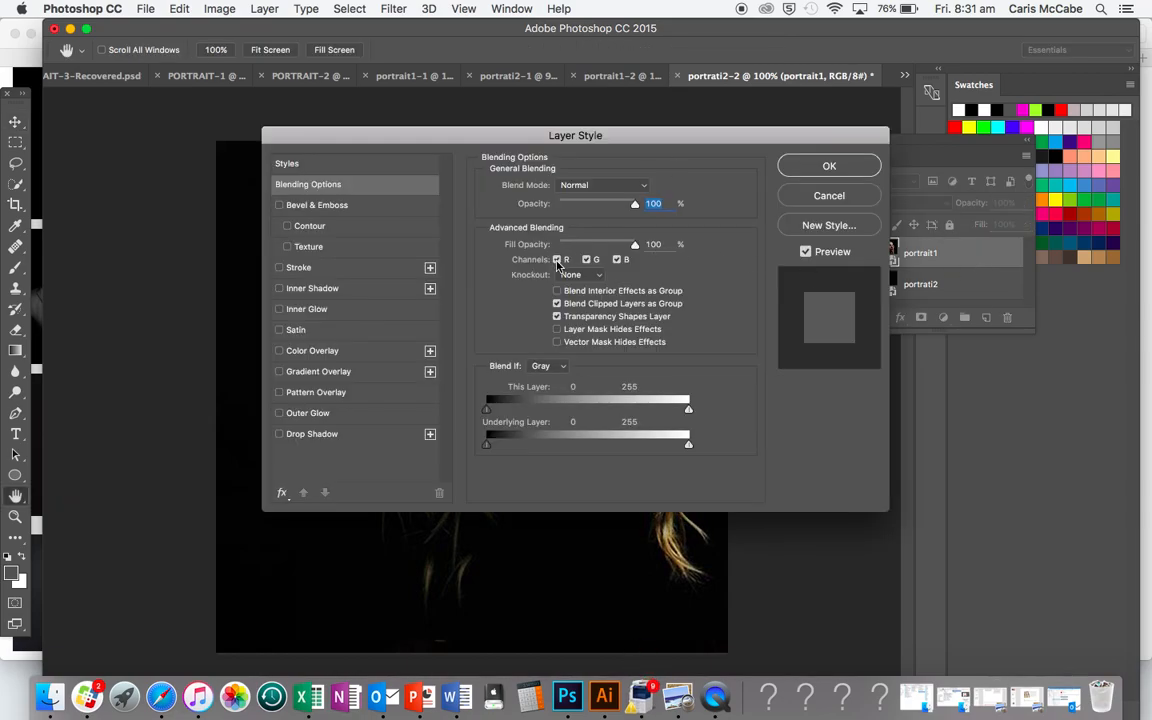
pyautogui.click(557, 260)
pyautogui.moveTo(622, 140); pyautogui.dragTo(79, 51)
pyautogui.click(15, 170)
pyautogui.click(43, 170)
pyautogui.click(44, 171)
pyautogui.click(74, 171)
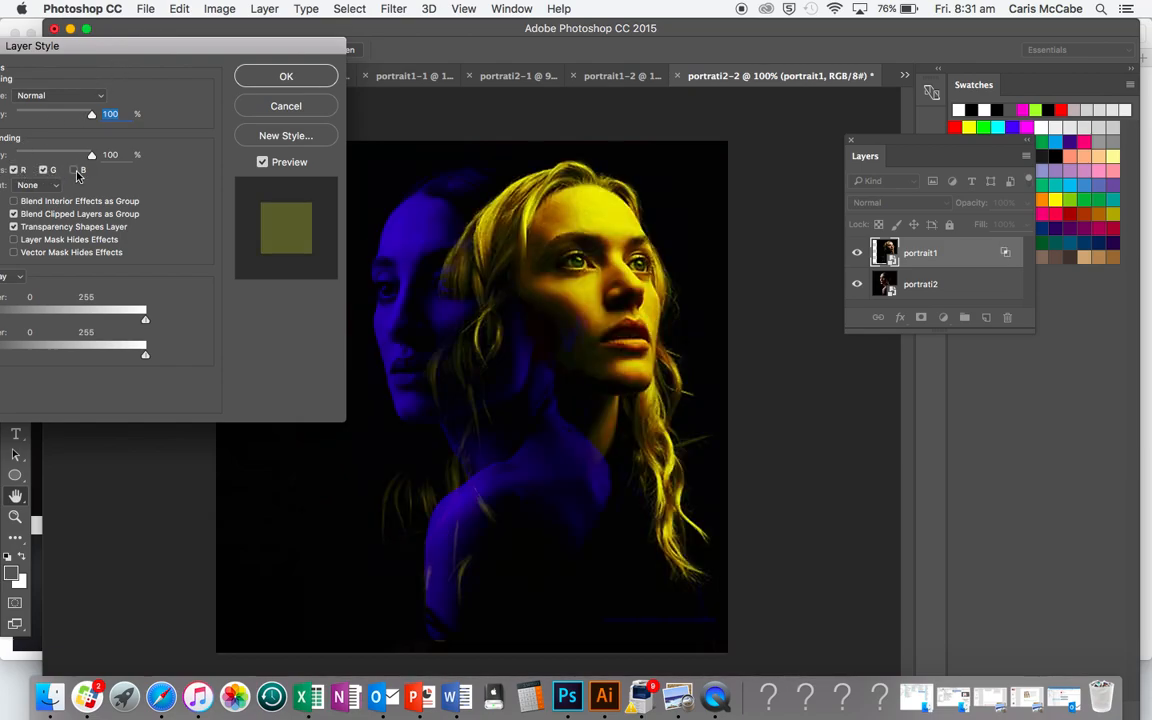
pyautogui.click(16, 170)
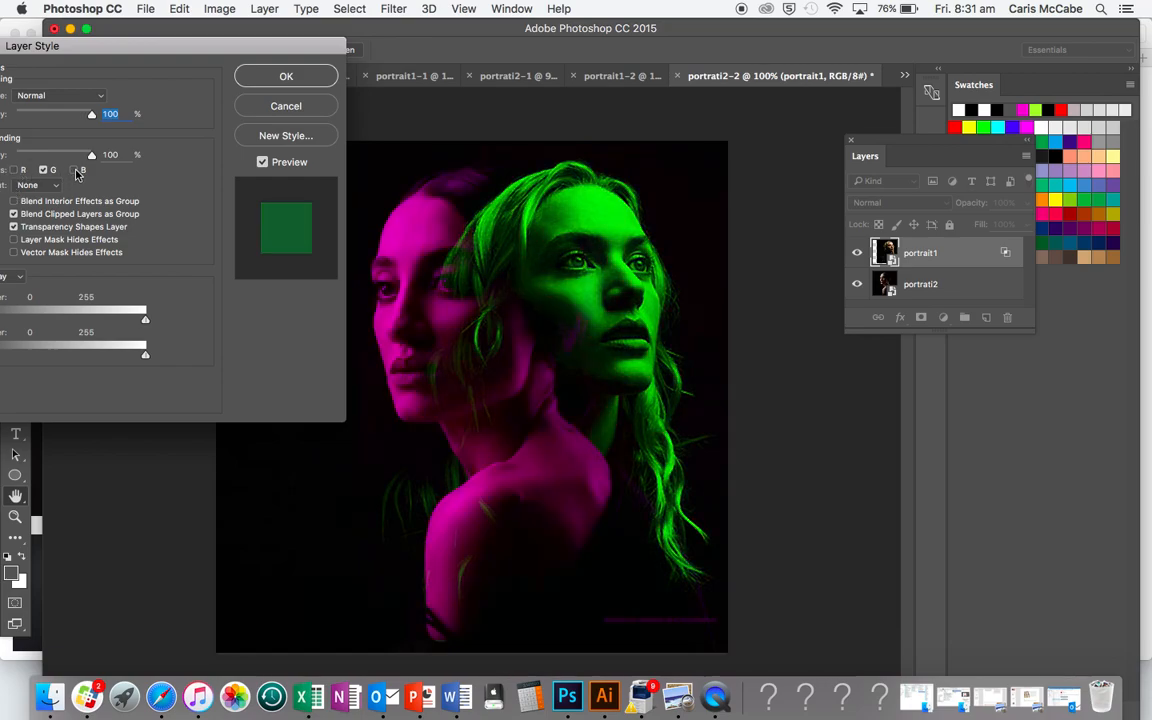
pyautogui.click(76, 172)
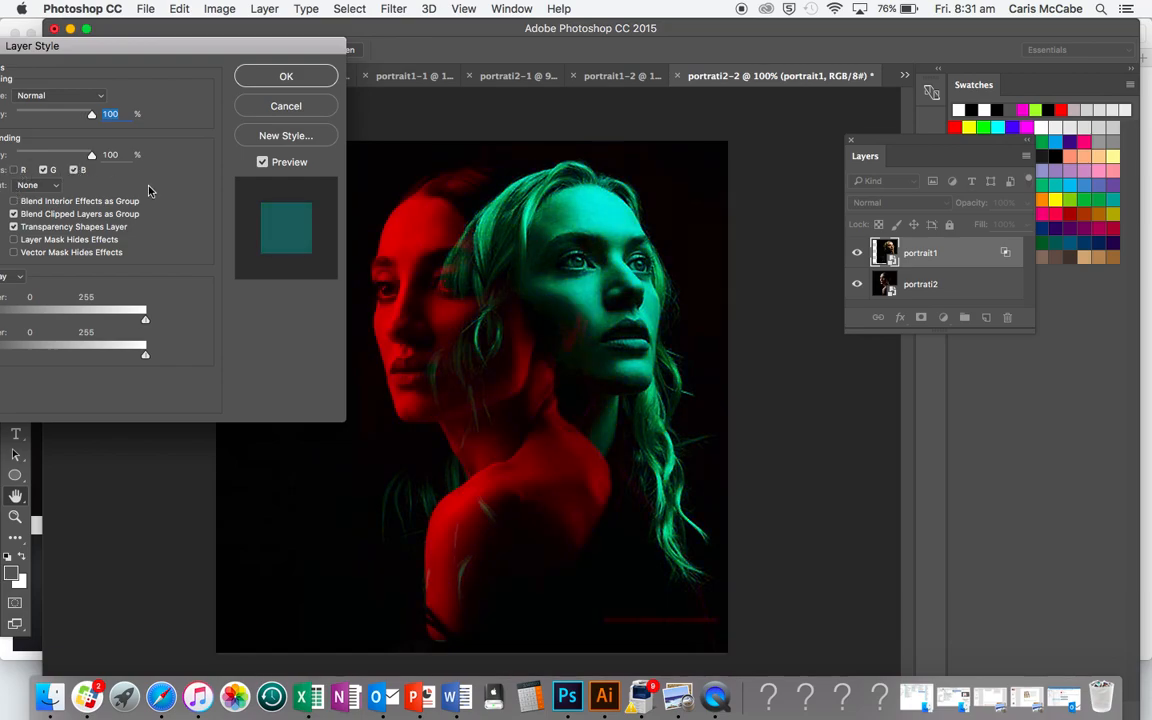
pyautogui.click(311, 80)
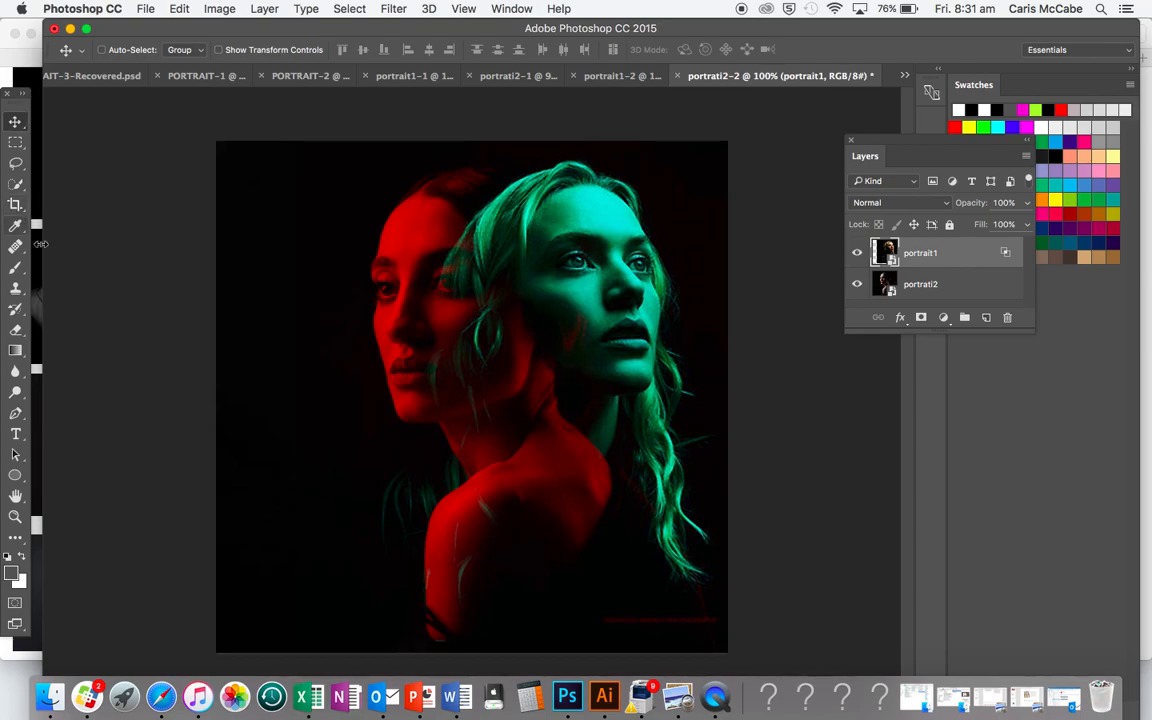
# - Copy a narrow full-height strip of dark background along the left edge of the portrati2 layer to a new layer
pyautogui.click(958, 286)
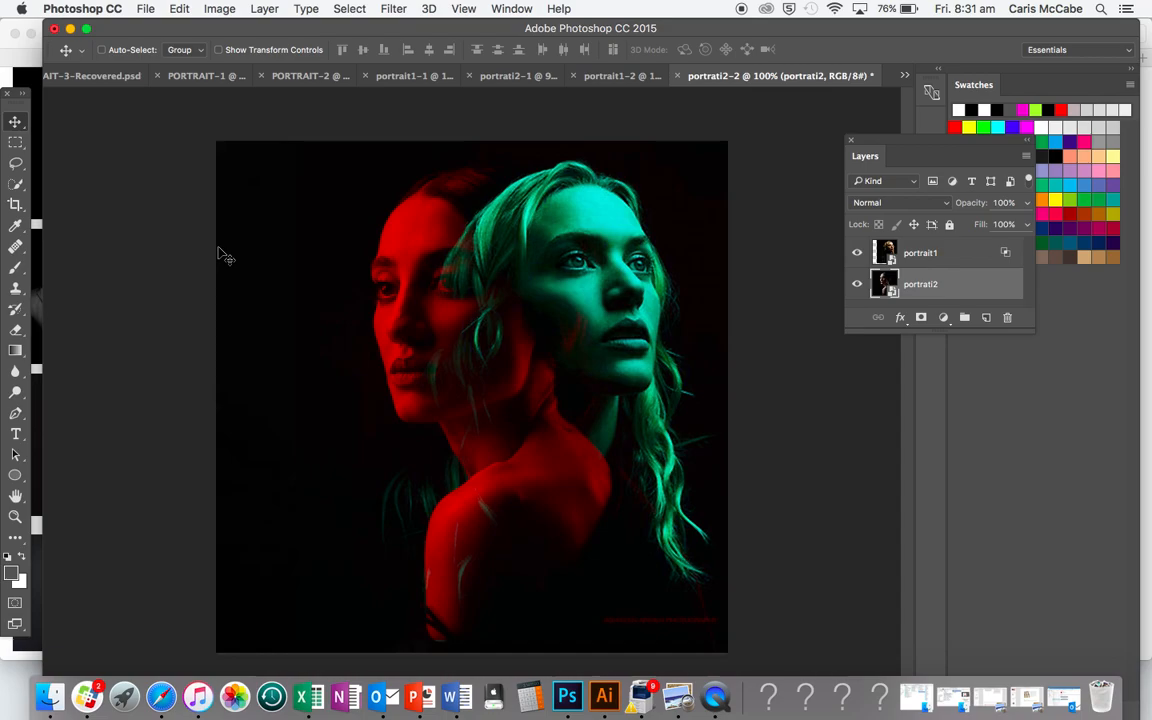
pyautogui.click(15, 142)
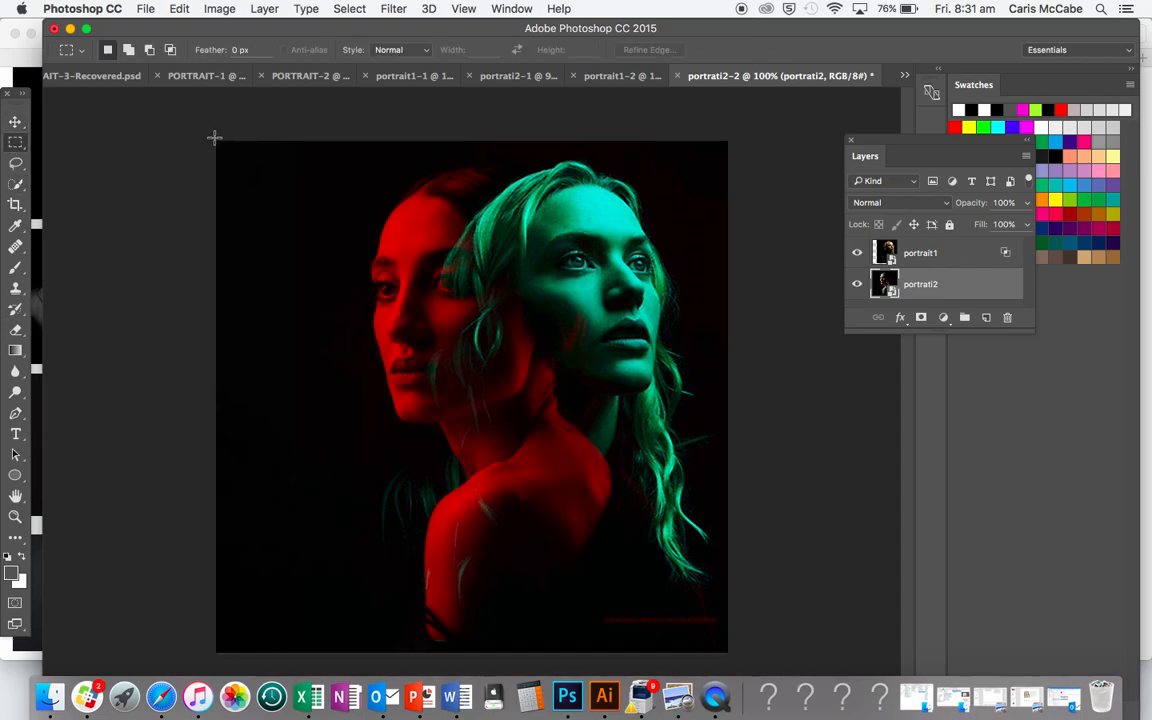
pyautogui.moveTo(215, 140); pyautogui.dragTo(282, 652)
pyautogui.press('super+j')
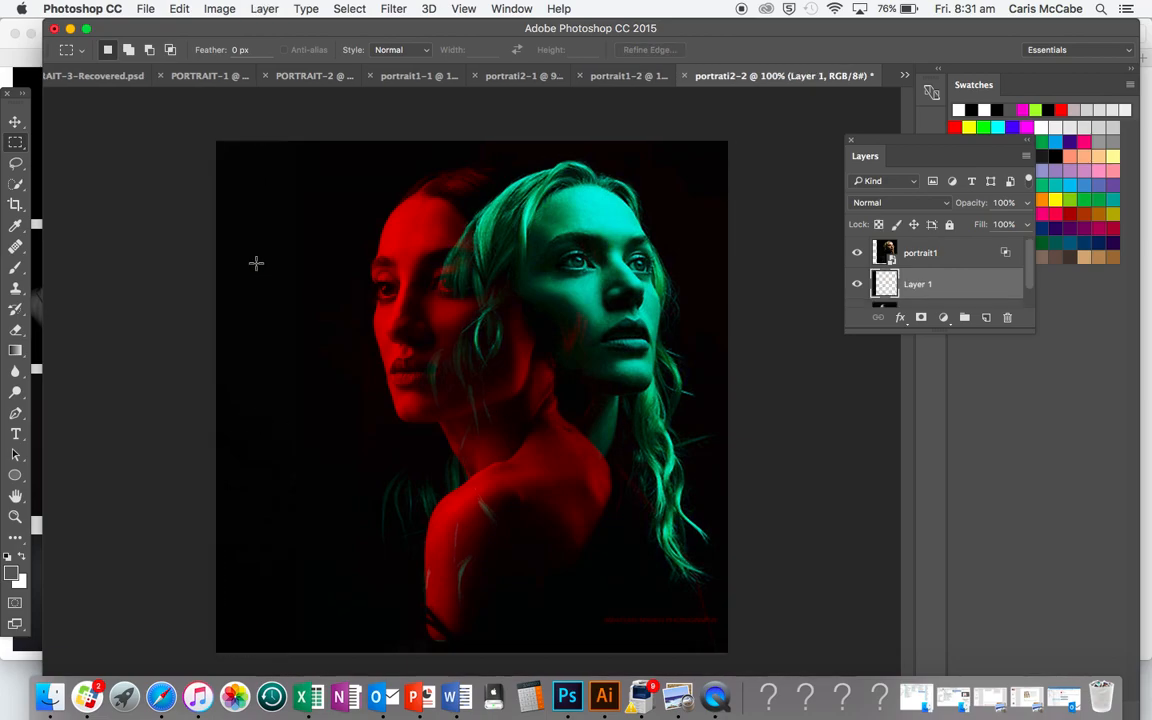
# - Rotate the copied strip 90° clockwise and place it along the bottom of the image to cover the watermark
pyautogui.press('v')
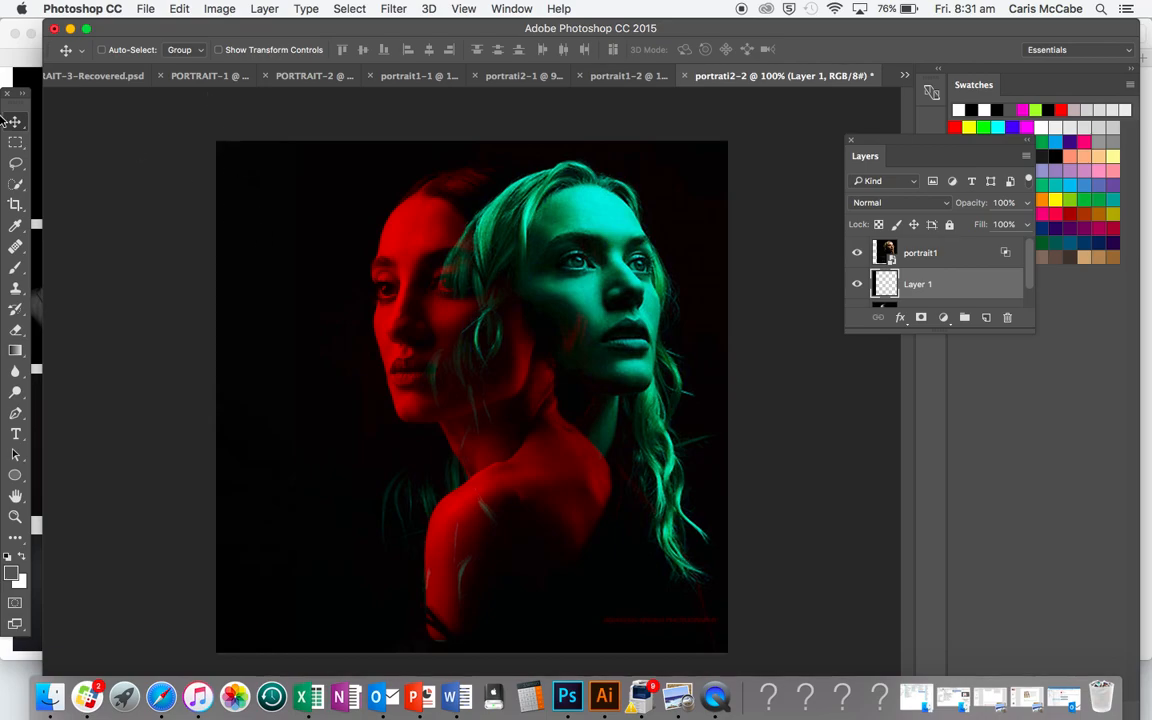
pyautogui.click(181, 9)
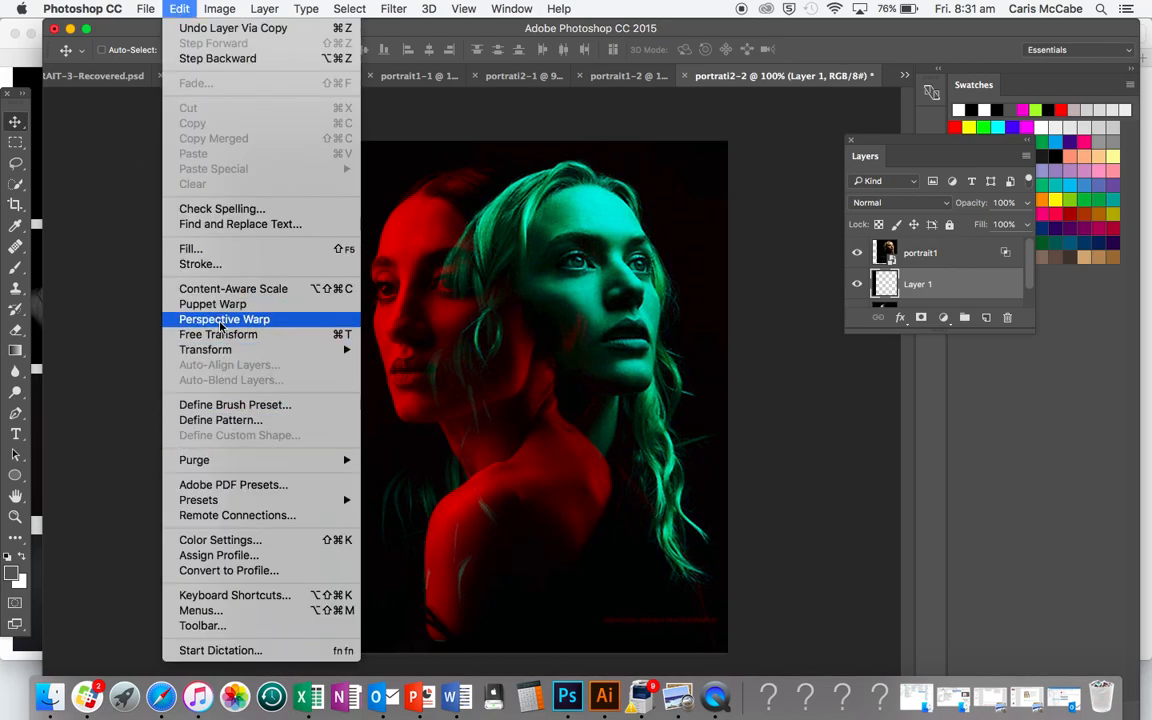
pyautogui.moveTo(230, 349)
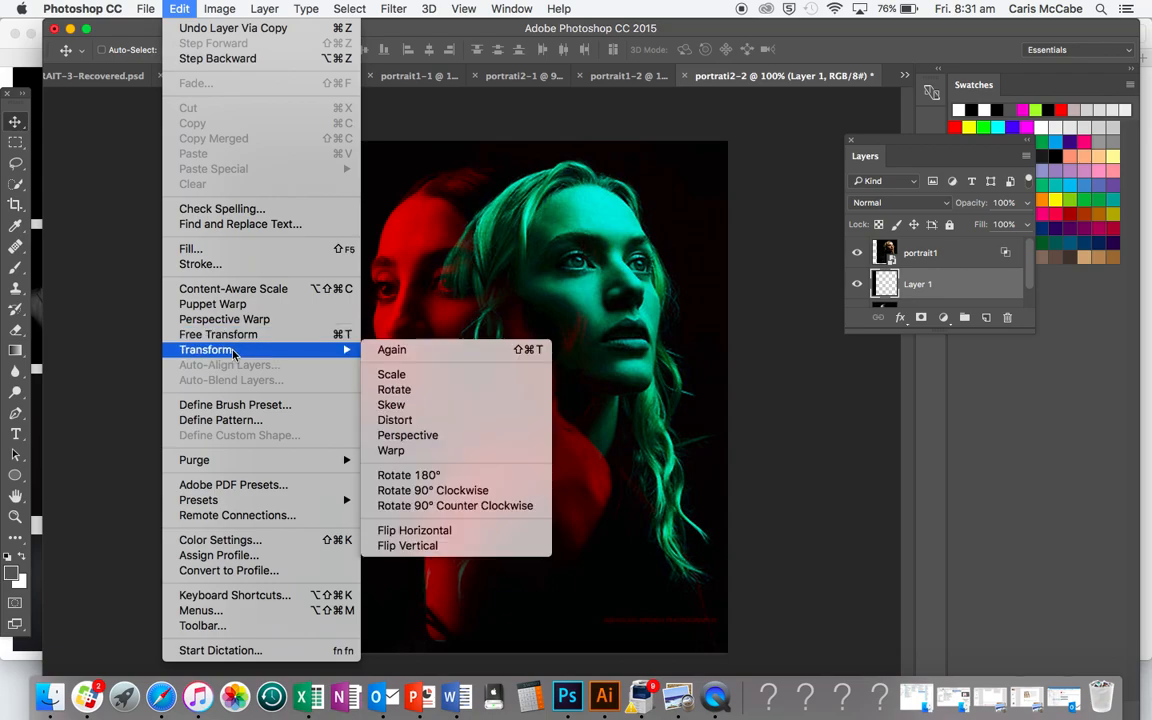
pyautogui.click(440, 491)
pyautogui.moveTo(319, 401); pyautogui.dragTo(517, 627)
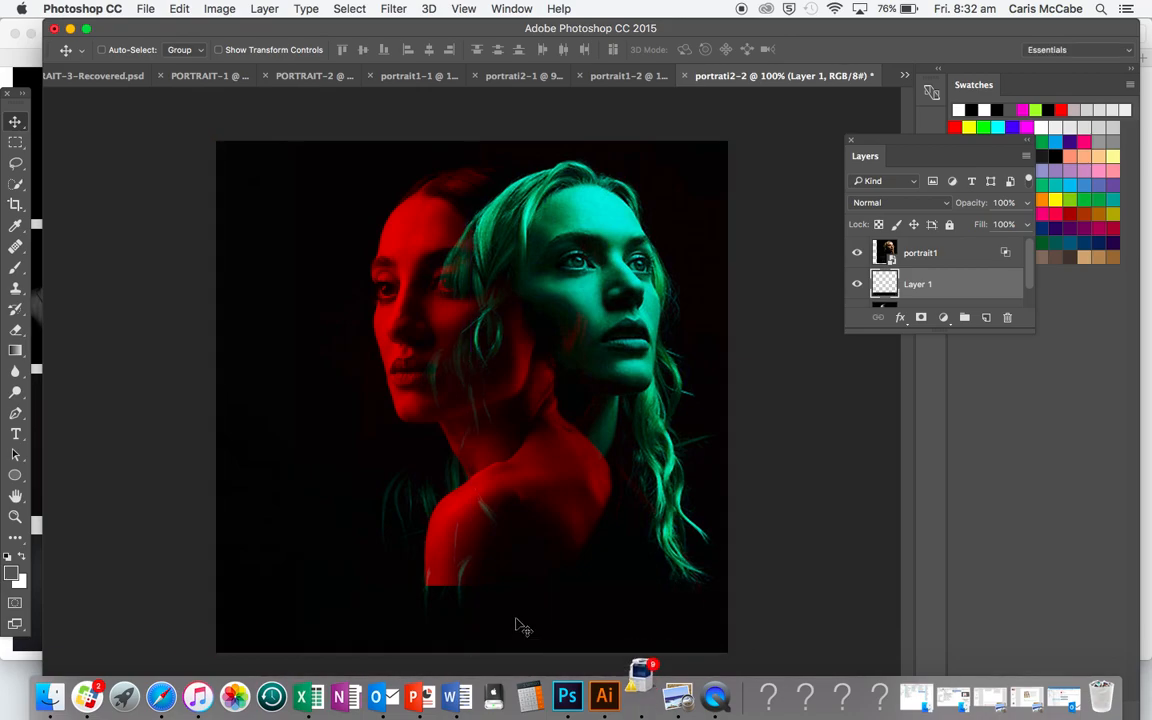
# - Add a layer mask to the strip layer and paint it black with a 100 px brush to reveal the covered arm
pyautogui.click(921, 318)
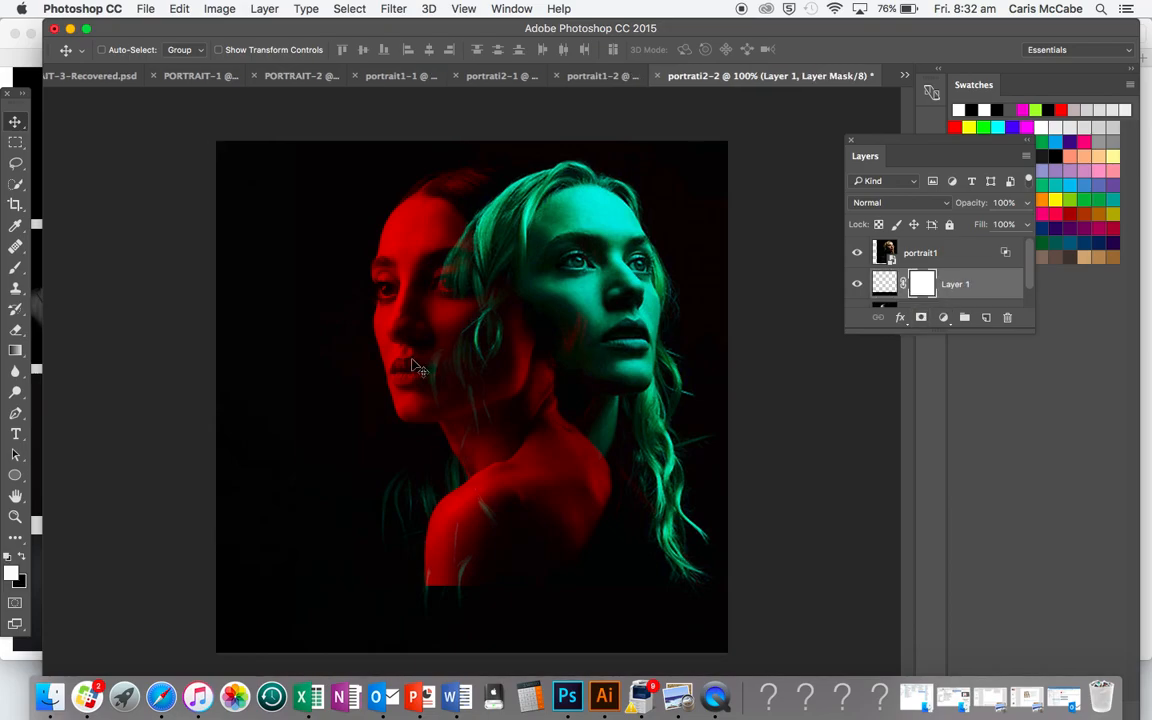
pyautogui.click(22, 558)
pyautogui.click(15, 266)
pyautogui.moveTo(528, 627)
pyautogui.mouseDown()
pyautogui.moveTo(435, 571)
pyautogui.moveTo(419, 602)
pyautogui.moveTo(481, 614)
pyautogui.moveTo(540, 548)
pyautogui.moveTo(618, 563)
pyautogui.moveTo(718, 548)
pyautogui.moveTo(724, 560)
pyautogui.moveTo(665, 533)
pyautogui.moveTo(707, 532)
pyautogui.moveTo(591, 478)
pyautogui.moveTo(725, 466)
pyautogui.mouseUp()
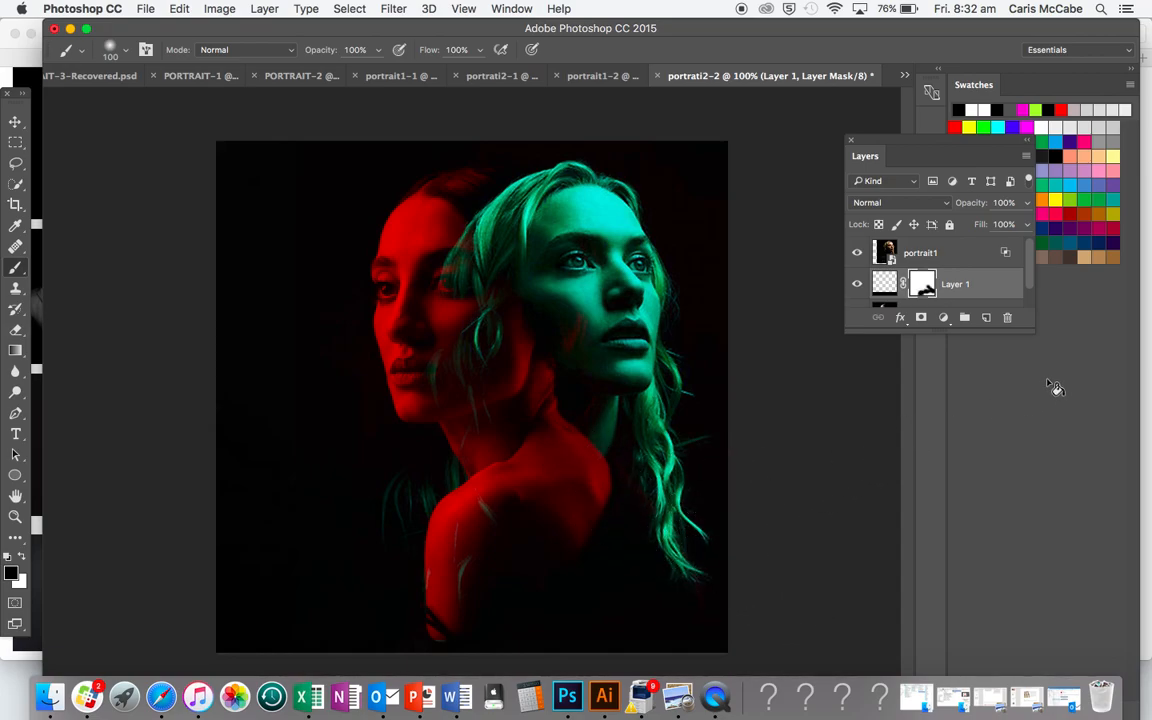
# - Add a Selective Color adjustment above the portrait1 layer and set the Reds to cyan -50, magenta +21 and black -18, adjusting yellow too
pyautogui.click(930, 256)
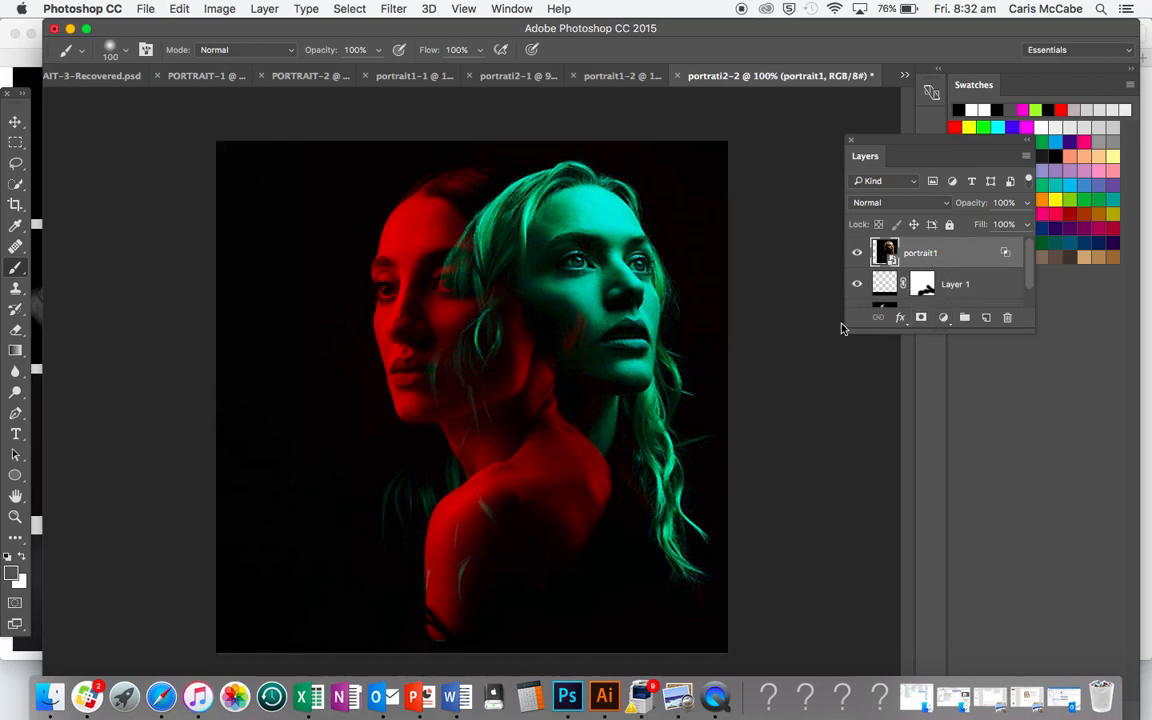
pyautogui.click(943, 317)
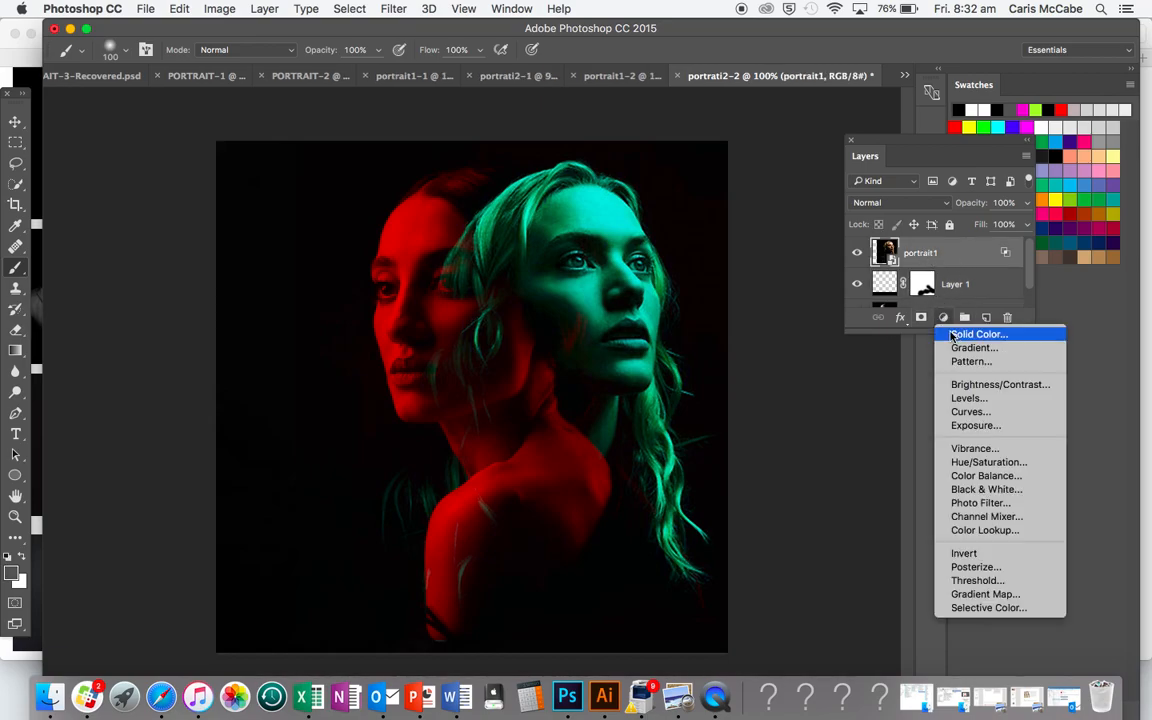
pyautogui.click(988, 608)
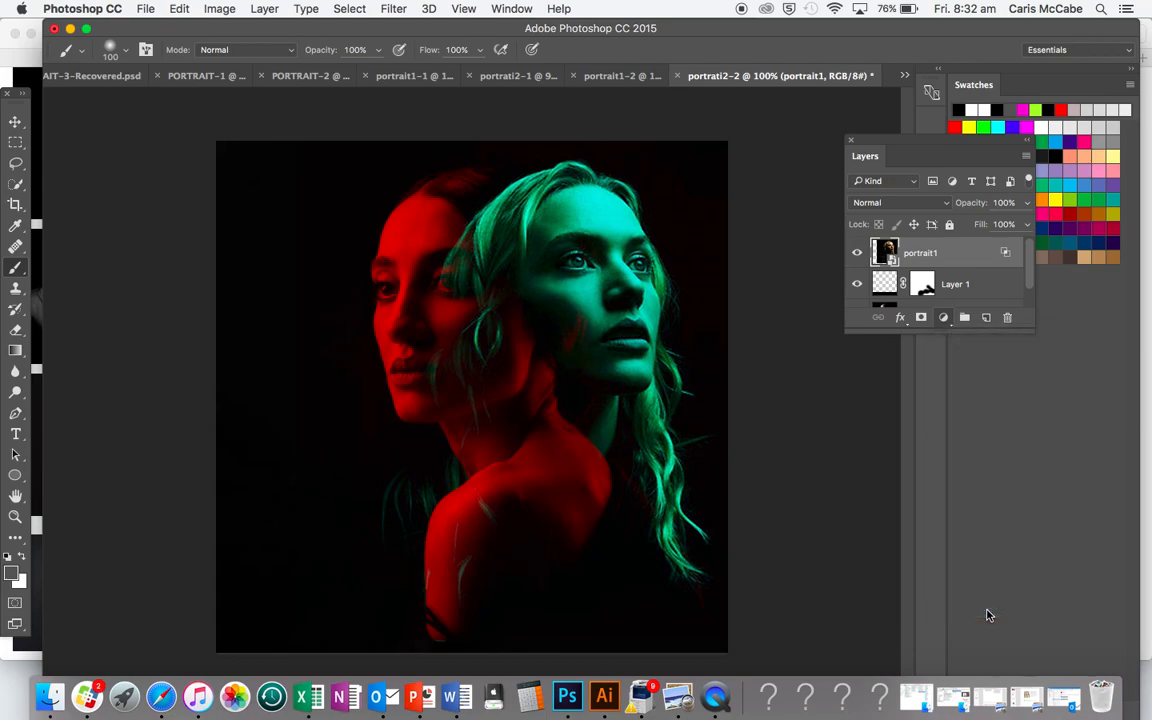
pyautogui.moveTo(924, 196); pyautogui.dragTo(868, 168)
pyautogui.moveTo(928, 276); pyautogui.dragTo(845, 277)
pyautogui.moveTo(928, 308); pyautogui.dragTo(964, 314)
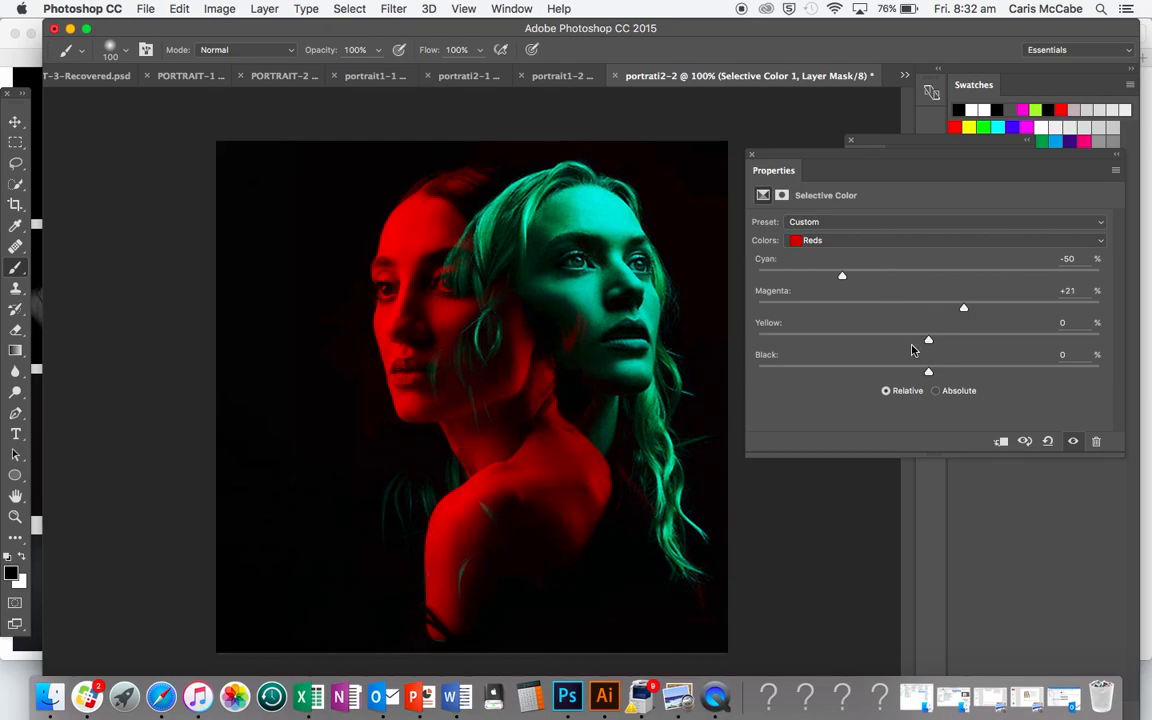
pyautogui.moveTo(844, 339); pyautogui.dragTo(898, 375)
# - In the Selective Color adjustment's Cyans, strongly raise cyan, moderately raise magenta and adjust yellow
pyautogui.click(907, 237)
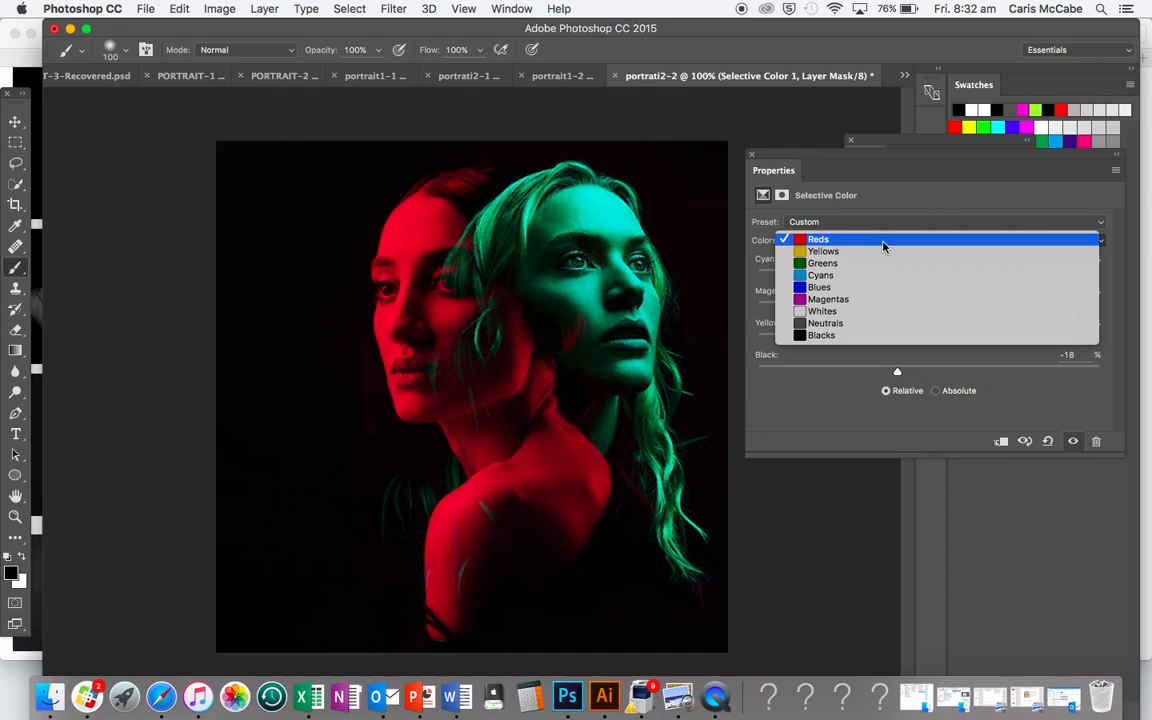
pyautogui.click(897, 273)
pyautogui.moveTo(858, 276); pyautogui.dragTo(1073, 281)
pyautogui.moveTo(926, 309); pyautogui.dragTo(980, 309)
pyautogui.moveTo(904, 341); pyautogui.dragTo(922, 336)
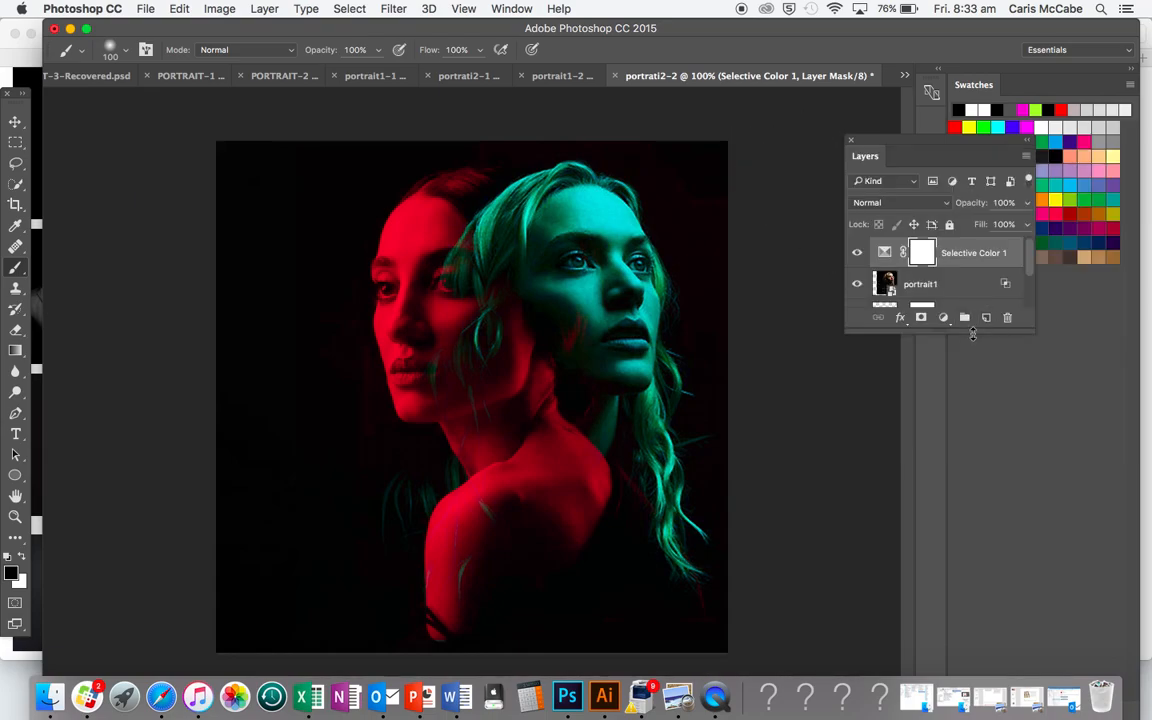
# - Add a Levels adjustment layer above the Selective Color layer with RGB input levels of 7, 0.84 and 171
pyautogui.click(943, 317)
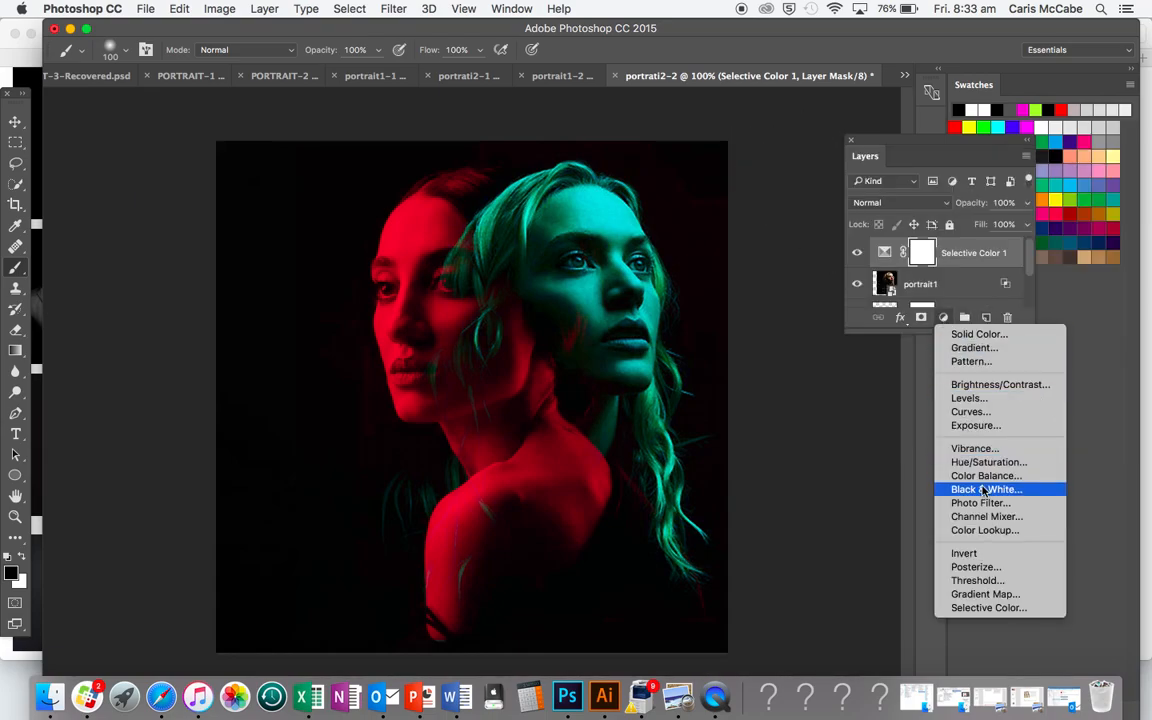
pyautogui.click(968, 400)
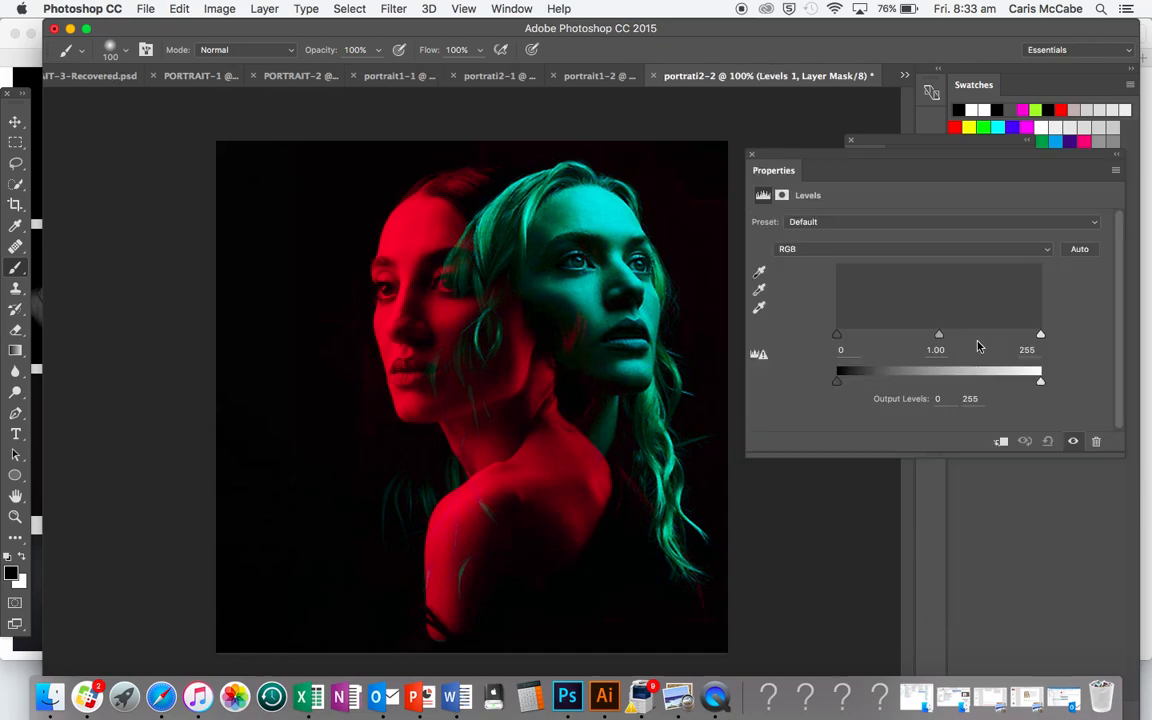
pyautogui.moveTo(1039, 338); pyautogui.dragTo(991, 338)
pyautogui.moveTo(915, 338)
pyautogui.mouseDown()
pyautogui.moveTo(938, 340)
pyautogui.moveTo(925, 339)
pyautogui.mouseUp()
pyautogui.moveTo(843, 339); pyautogui.dragTo(845, 339)
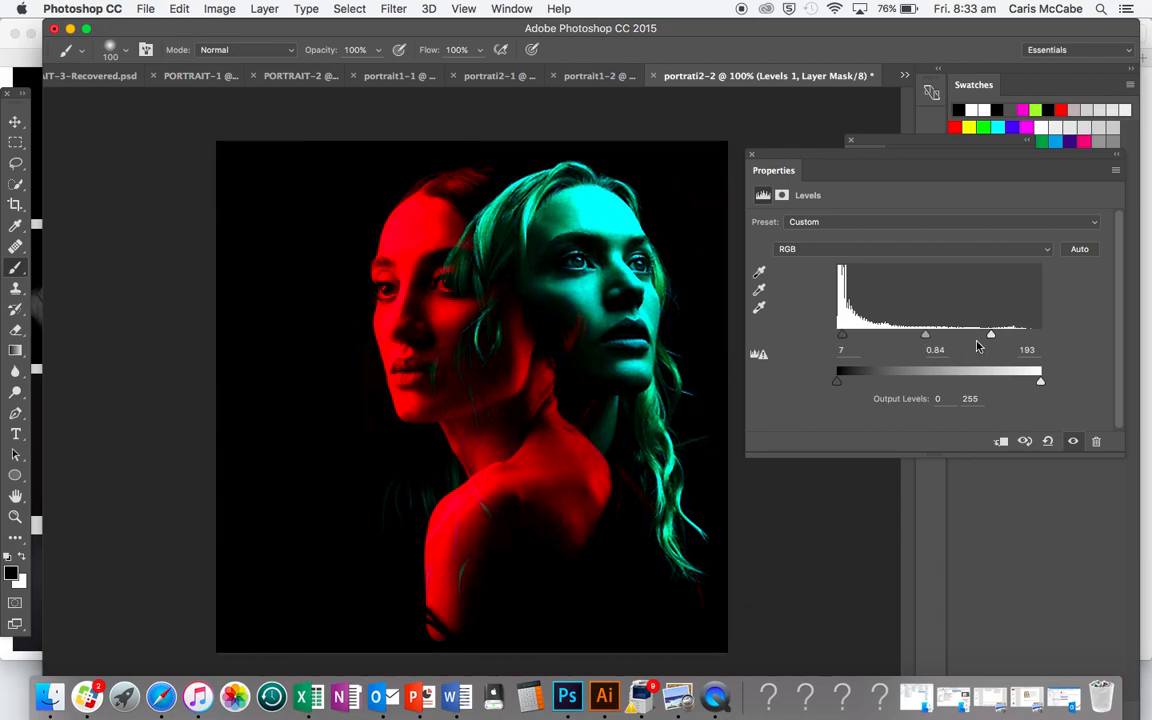
pyautogui.moveTo(991, 337); pyautogui.dragTo(975, 338)
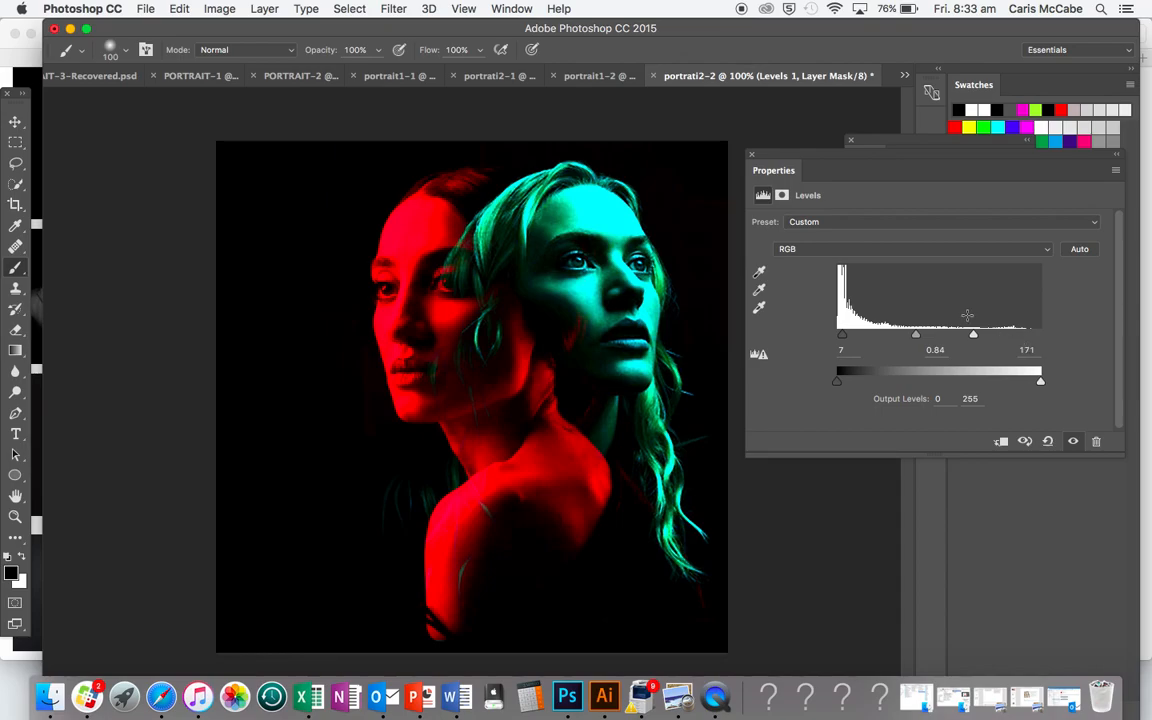
pyautogui.click(753, 155)
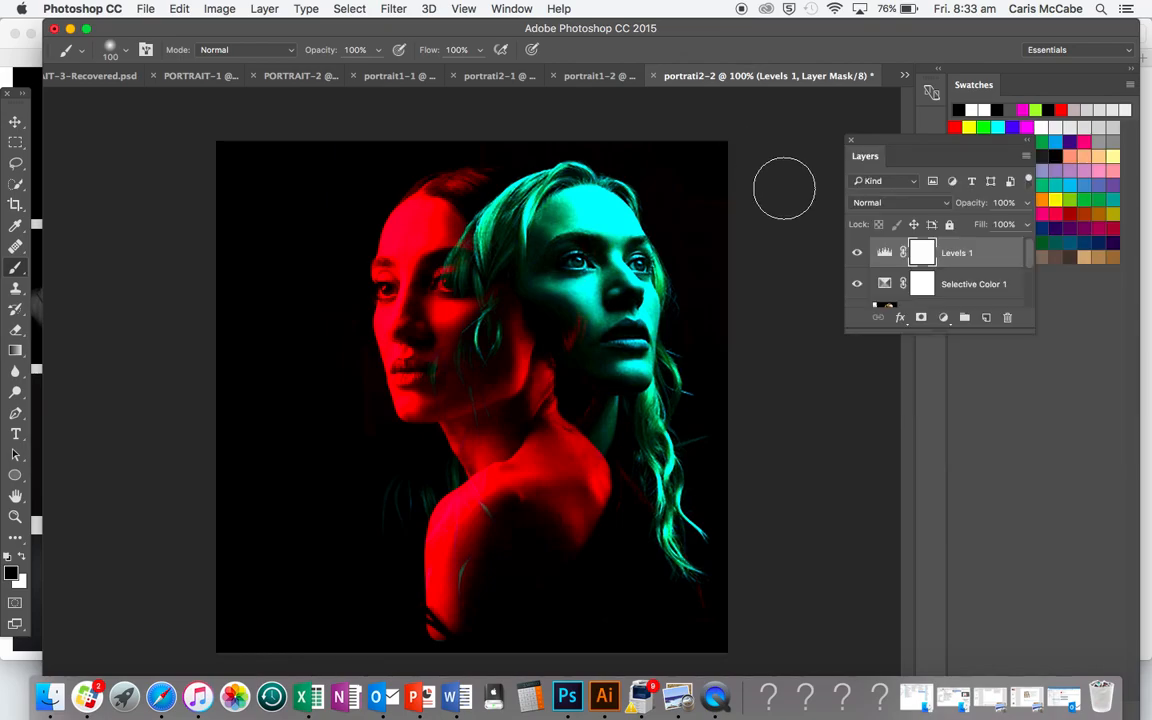
# - Add a Color Balance adjustment layer and set the Midtones to cyan-red -46, magenta-green -43 and yellow-blue -2
pyautogui.click(943, 318)
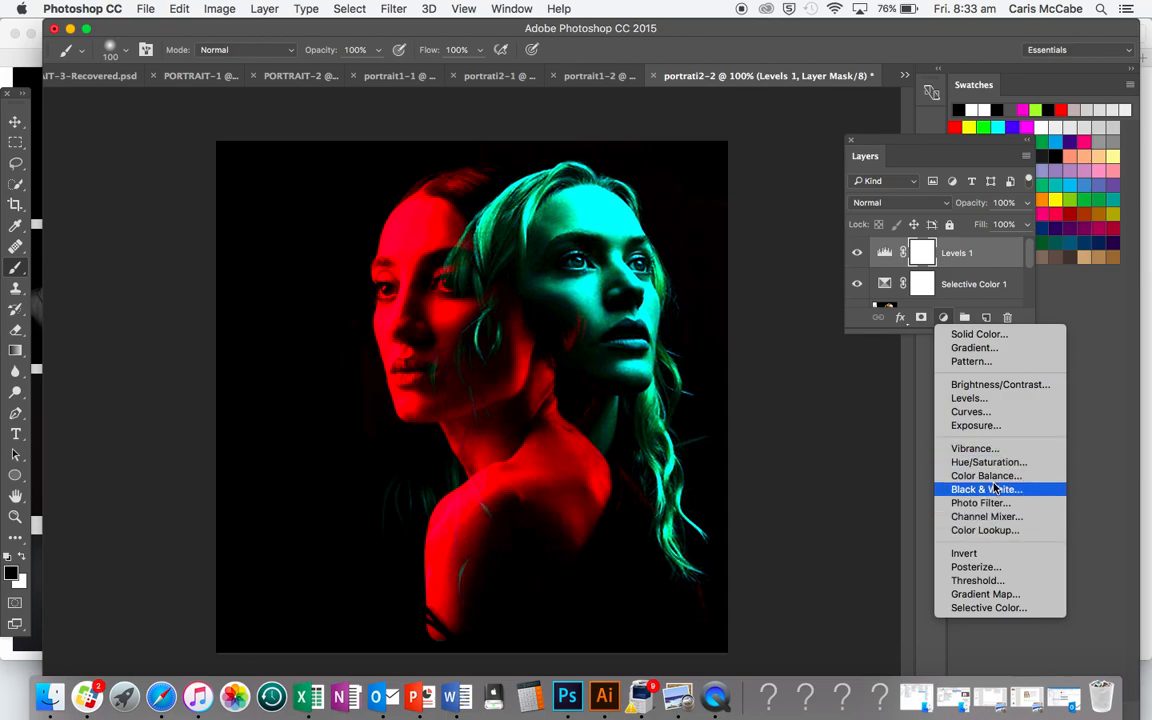
pyautogui.press('Escape')
pyautogui.moveTo(920, 260); pyautogui.dragTo(902, 314)
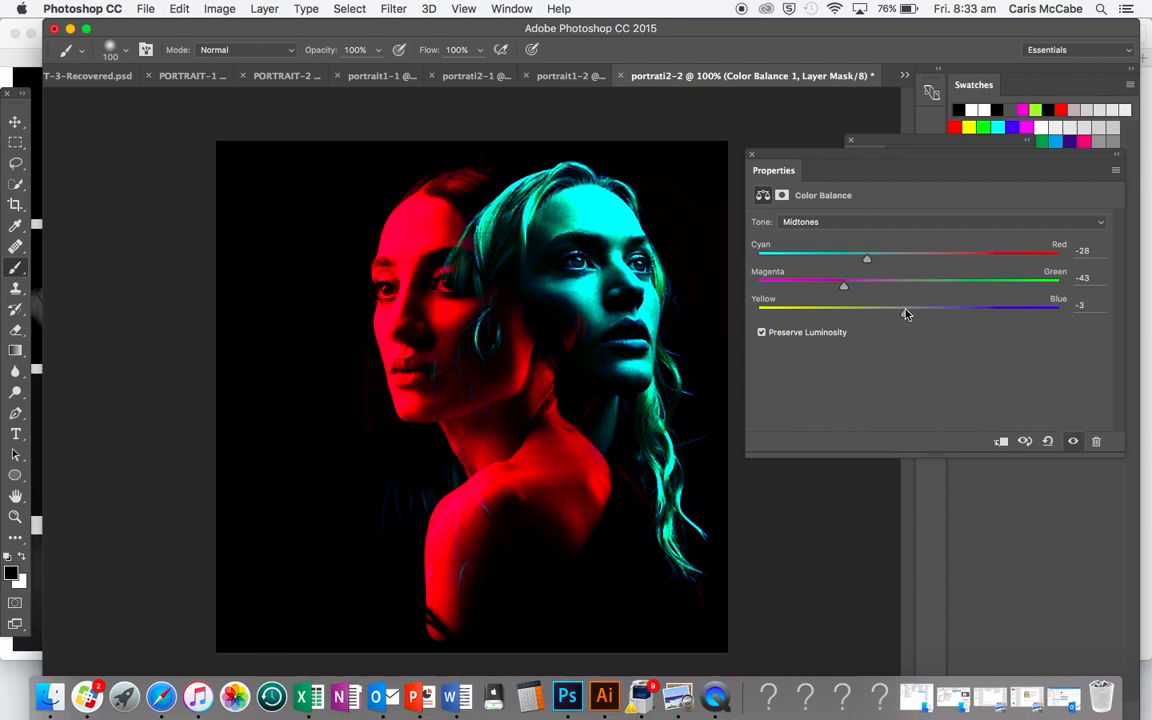
pyautogui.moveTo(866, 259); pyautogui.dragTo(841, 281)
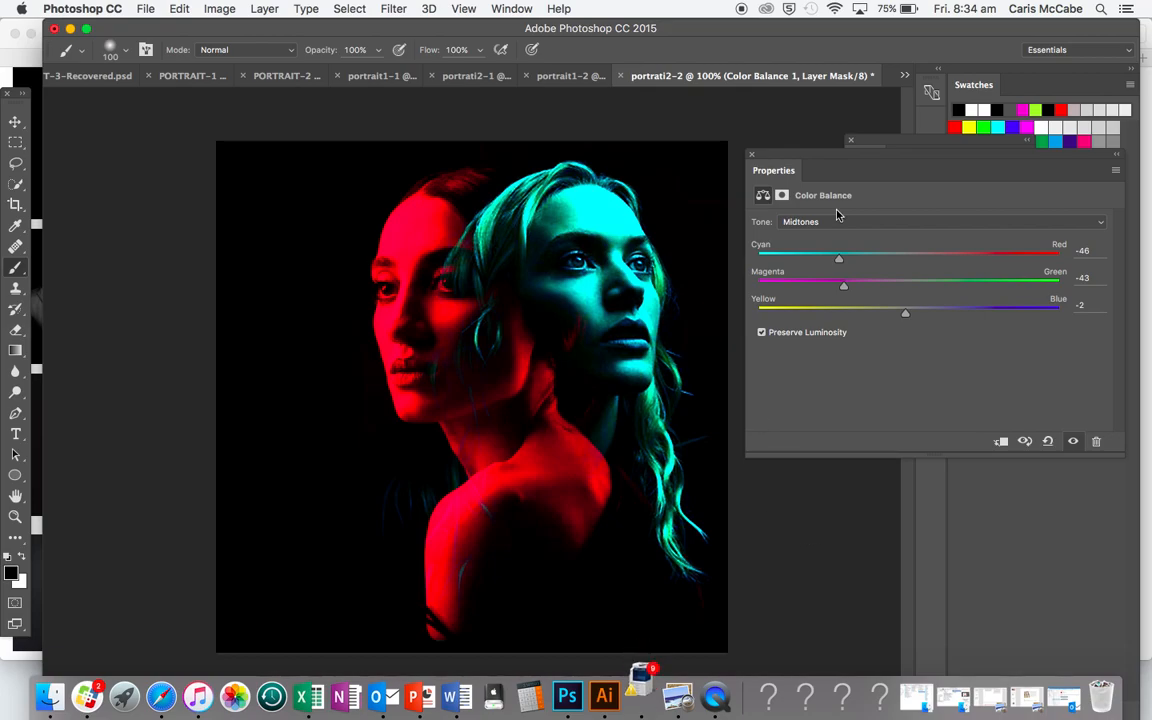
pyautogui.click(751, 154)
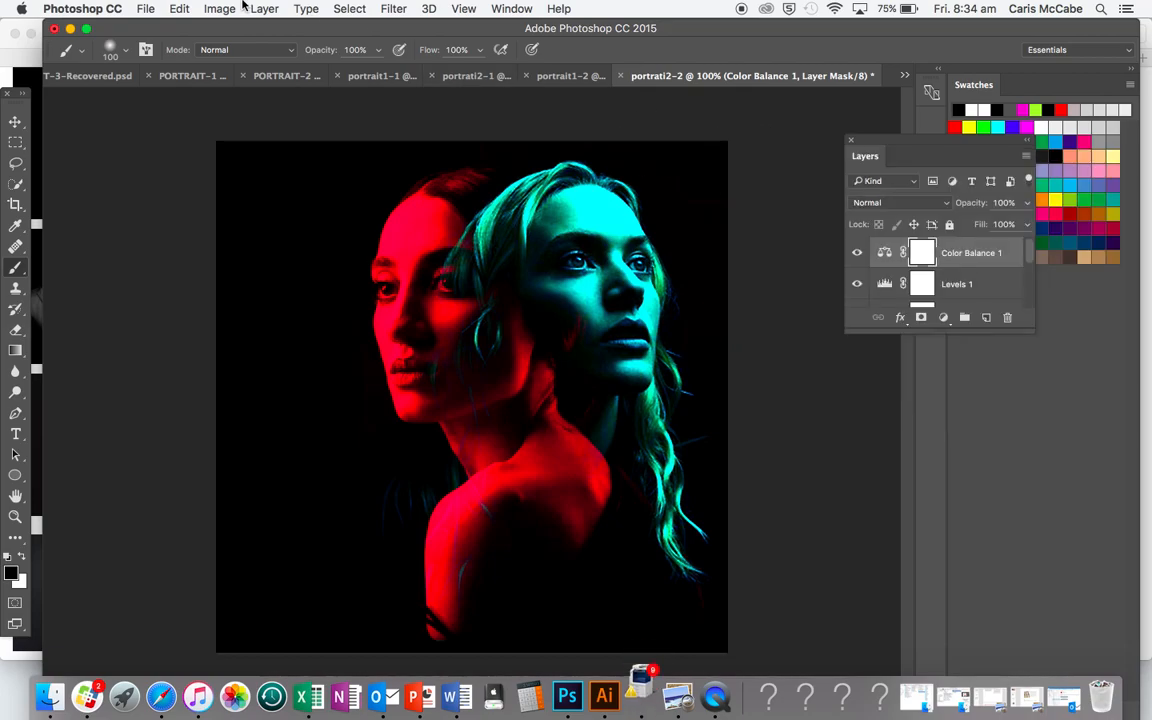
# - Begin saving a copy of the finished image under a new name, choosing JPEG as the file format
pyautogui.click(145, 9)
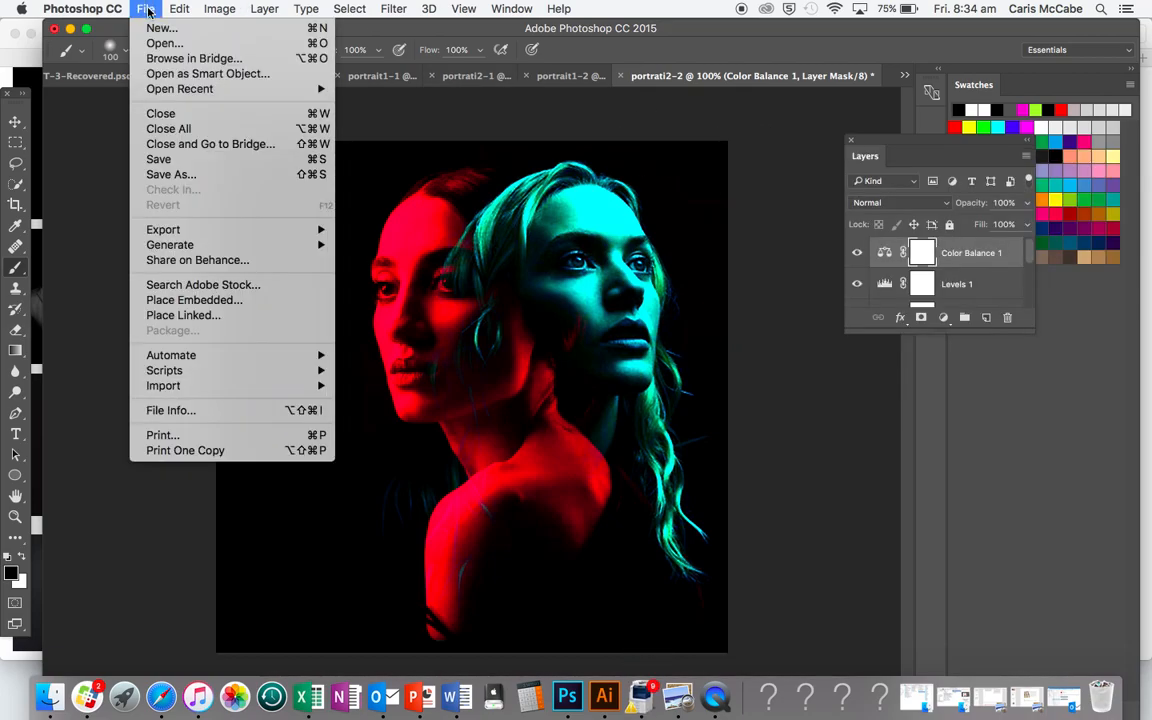
pyautogui.click(168, 175)
pyautogui.moveTo(597, 108); pyautogui.dragTo(278, 41)
pyautogui.click(365, 156)
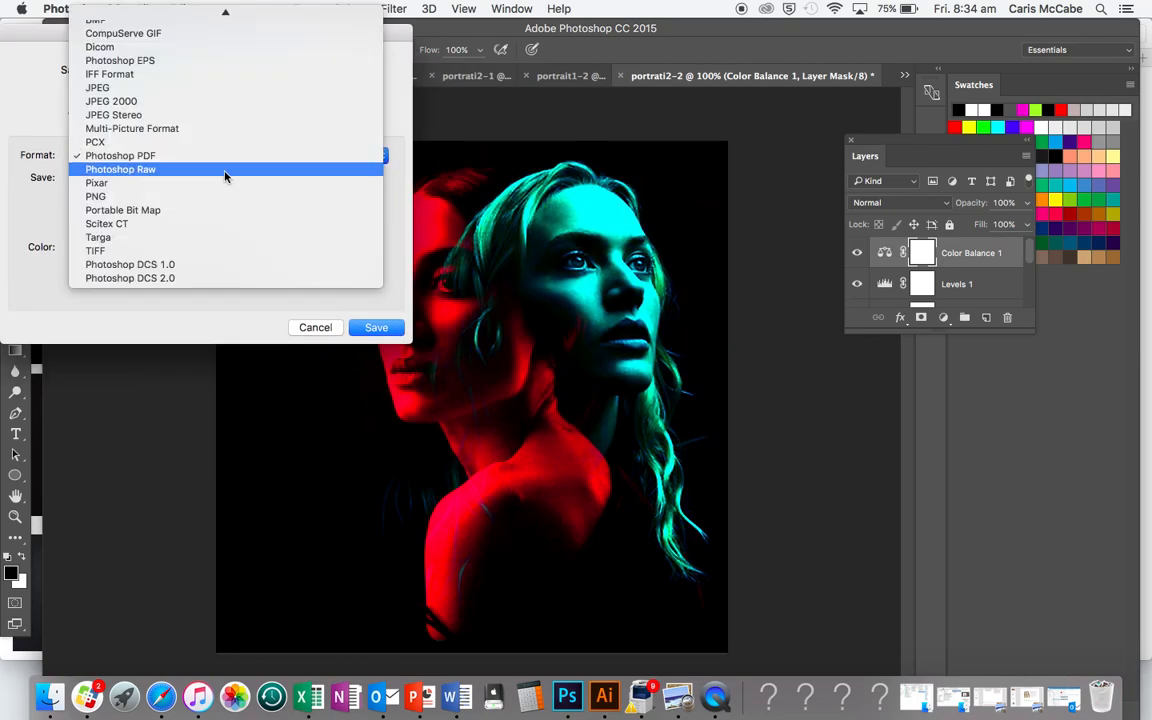
pyautogui.click(187, 88)
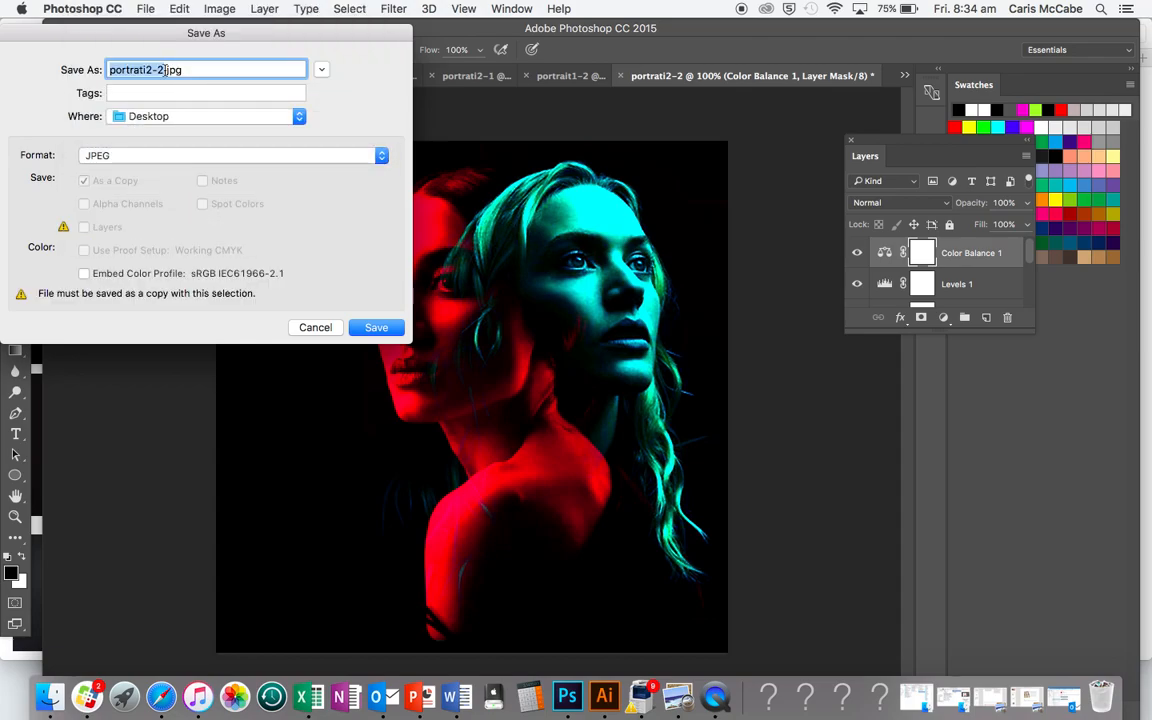
pyautogui.write('COLOUR')
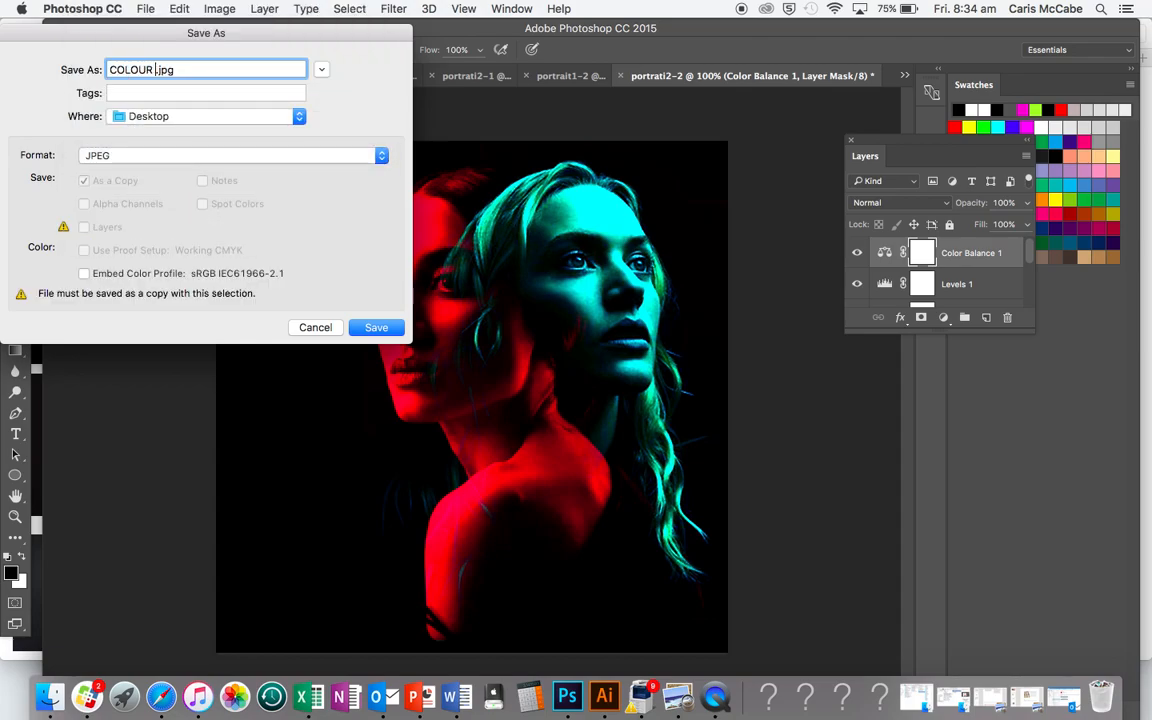
pyautogui.press('BackSpace')
pyautogui.press('BackSpace')
pyautogui.press('BackSpace')
pyautogui.press('BackSpace')
pyautogui.press('BackSpace')
pyautogui.press('BackSpace')
pyautogui.press('BackSpace')
# - Name the JPEG copy DOUBLE COLOUR EXPOSURE and save it to the Desktop at quality 12 (Maximum), Progressive with 4 scans
pyautogui.write('DOUBLE COLOUR EXPO')
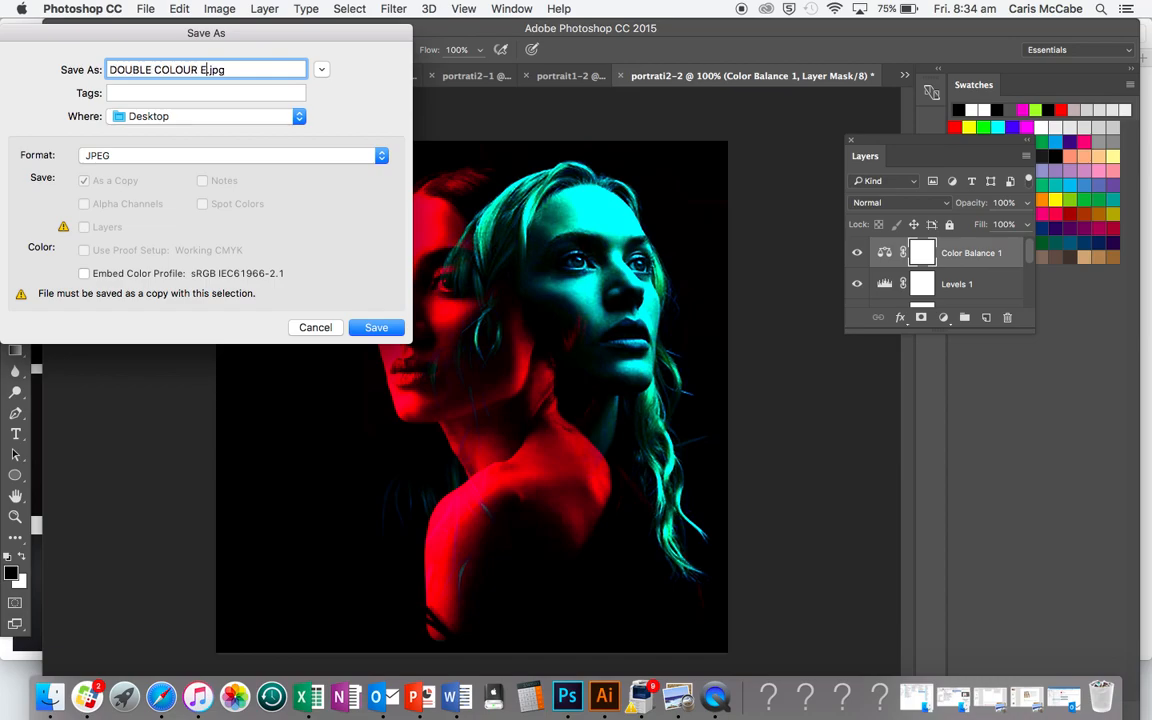
pyautogui.write('SURE')
pyautogui.click(376, 327)
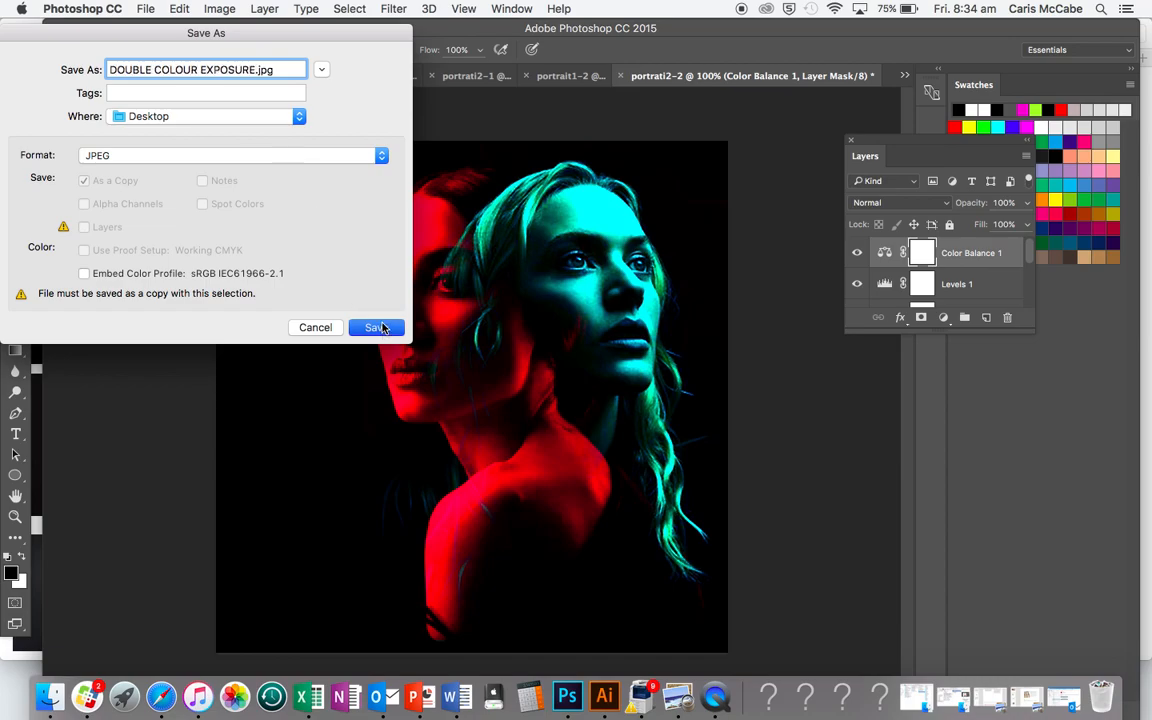
pyautogui.click(1022, 56)
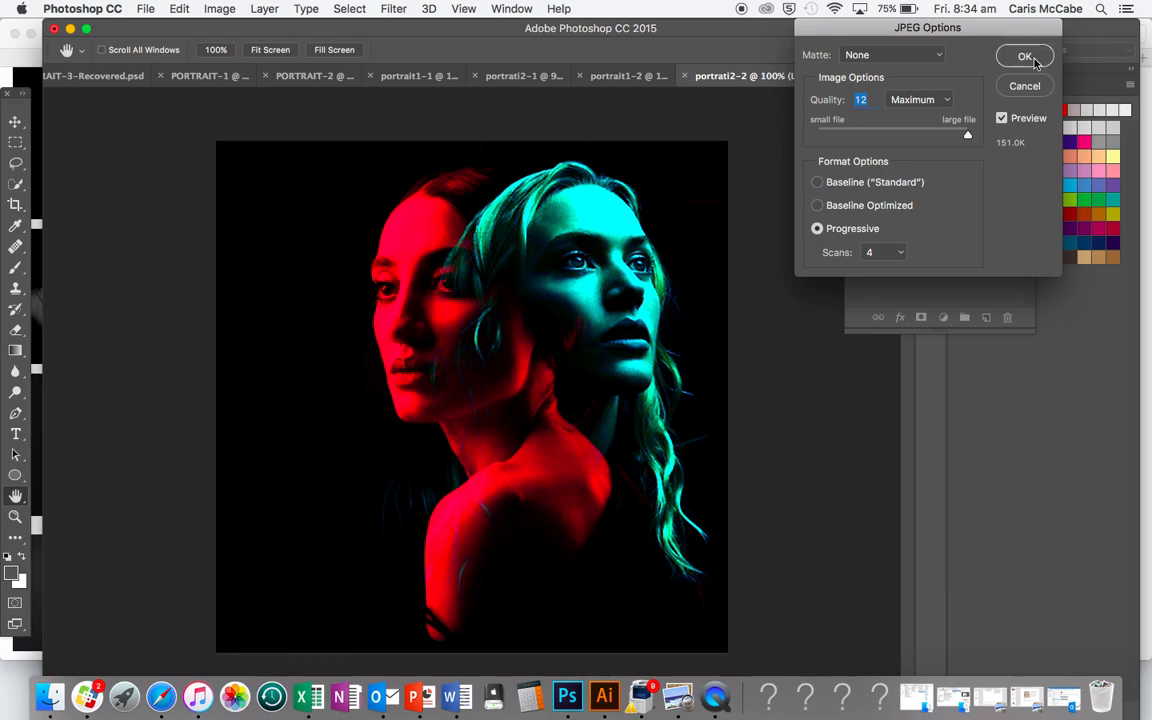